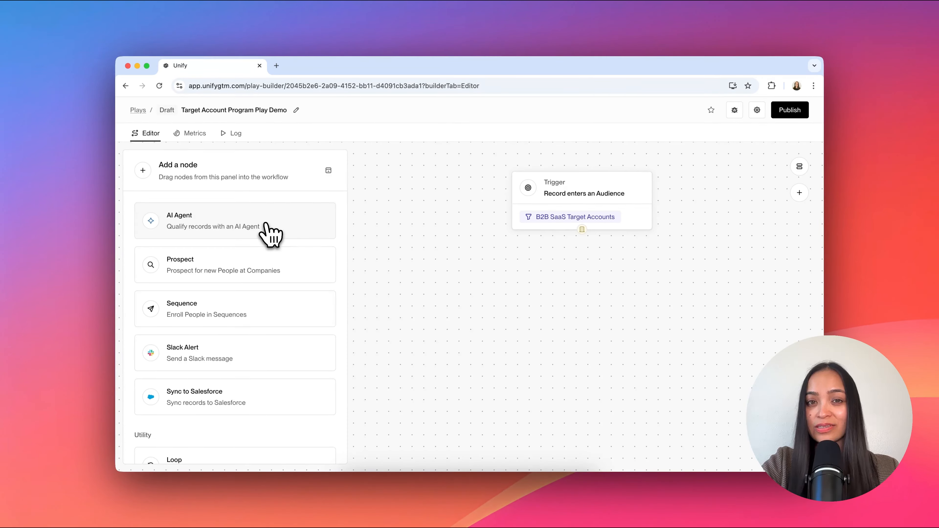
Step: Add an AI Agent node below the trigger using the B2B pricing-model agent, qualifying companies that are B2B and seat-based
drag(270, 233, 541, 289)
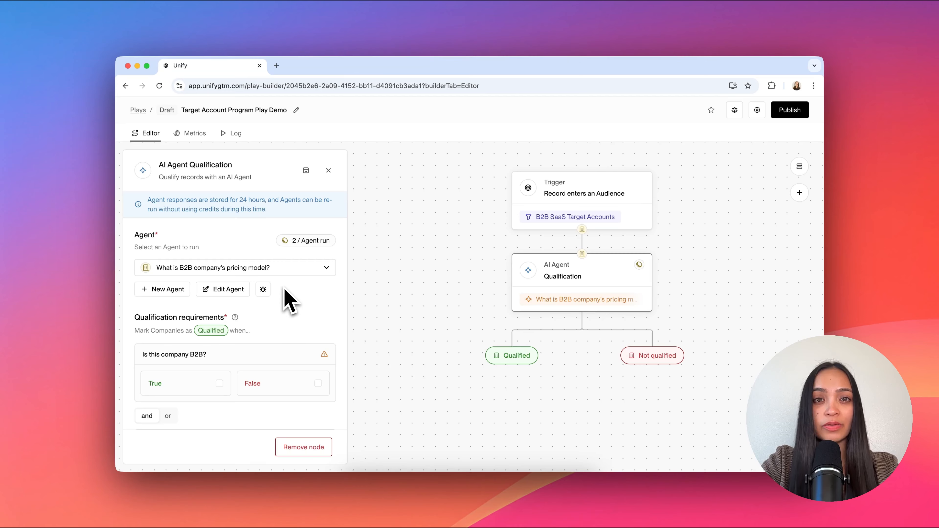
scroll(286, 324, down, 2)
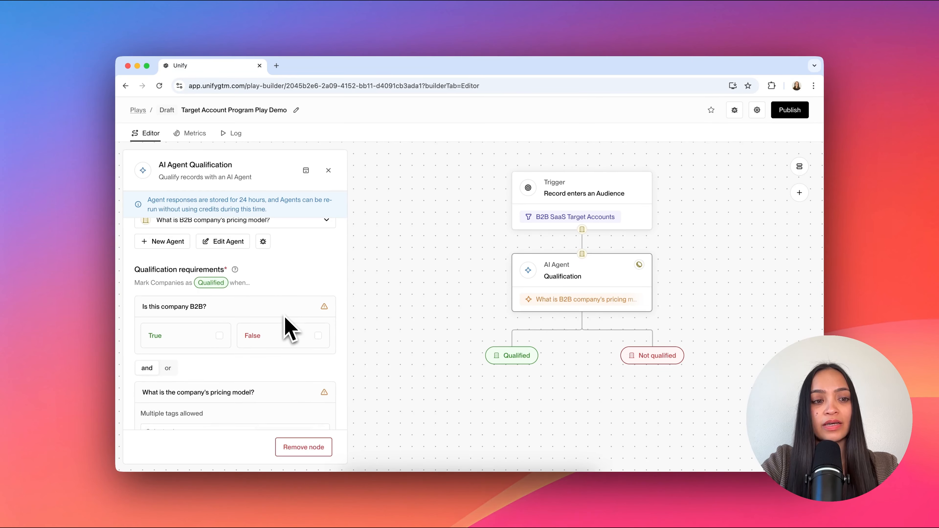
click(220, 335)
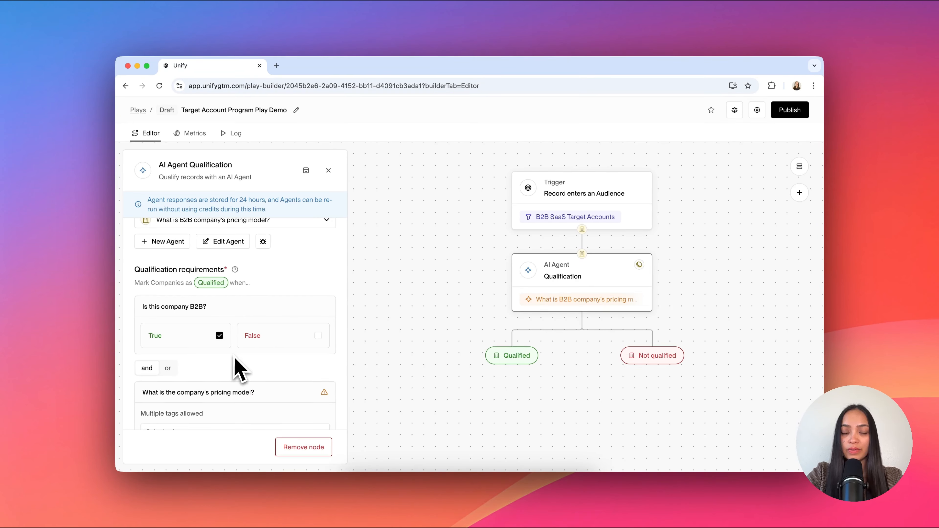
scroll(239, 369, down, 2)
click(189, 383)
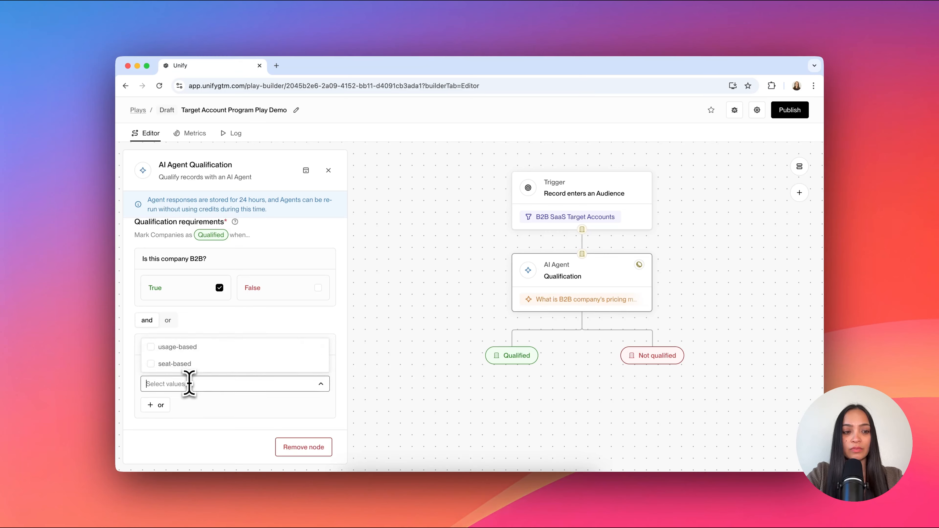
click(193, 367)
click(227, 406)
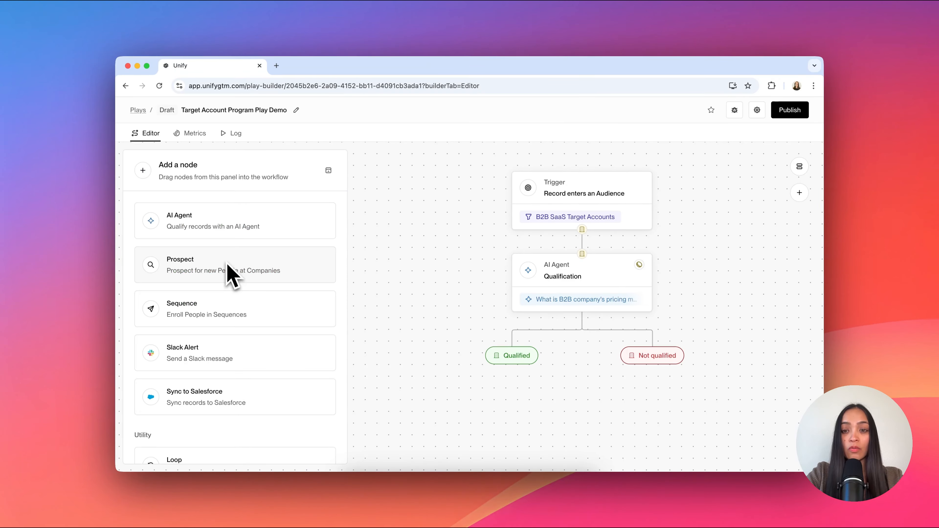
Step: Add a Prospect node to the Qualified branch with a maximum of 3 prospects per company and the Head of Marketing persona
drag(228, 272, 503, 401)
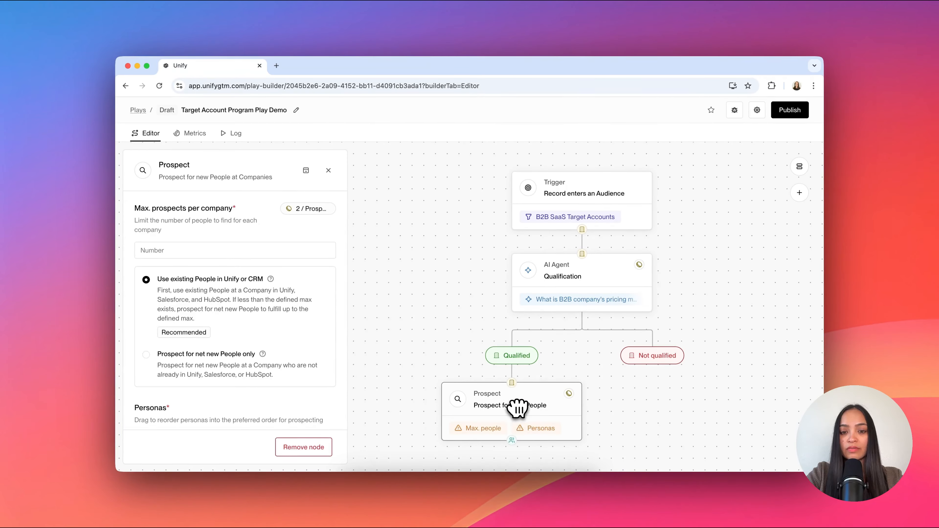
click(243, 251)
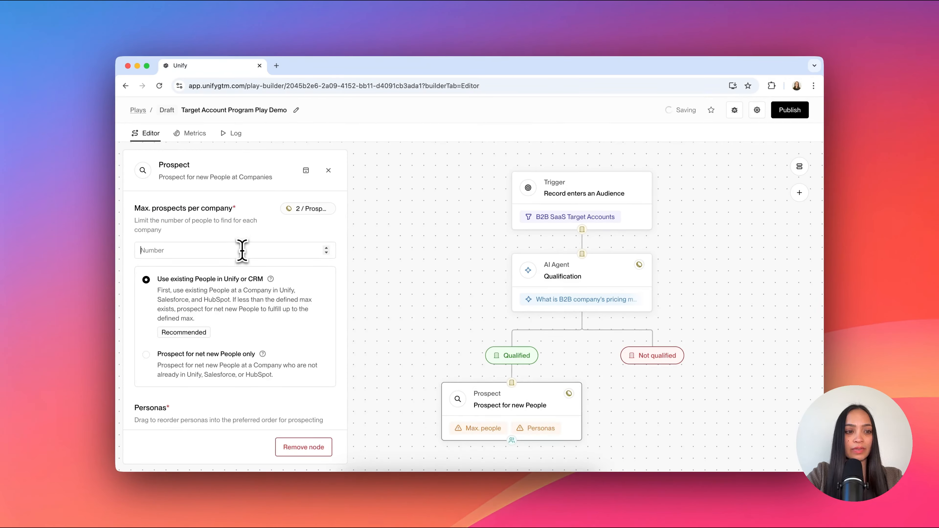
text(3)
scroll(242, 250, down, 3)
click(238, 323)
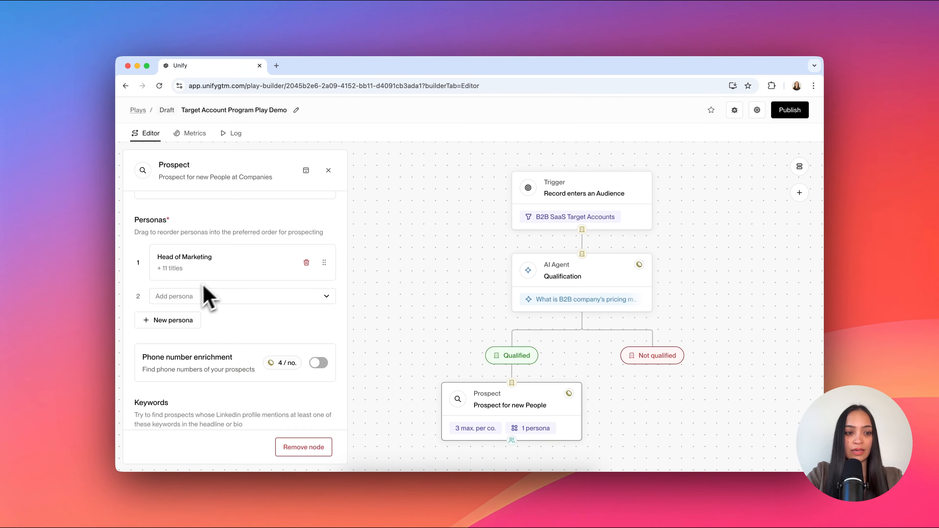
Step: Restrict the Prospect node's location to United States
scroll(214, 279, down, 3)
click(216, 411)
click(181, 284)
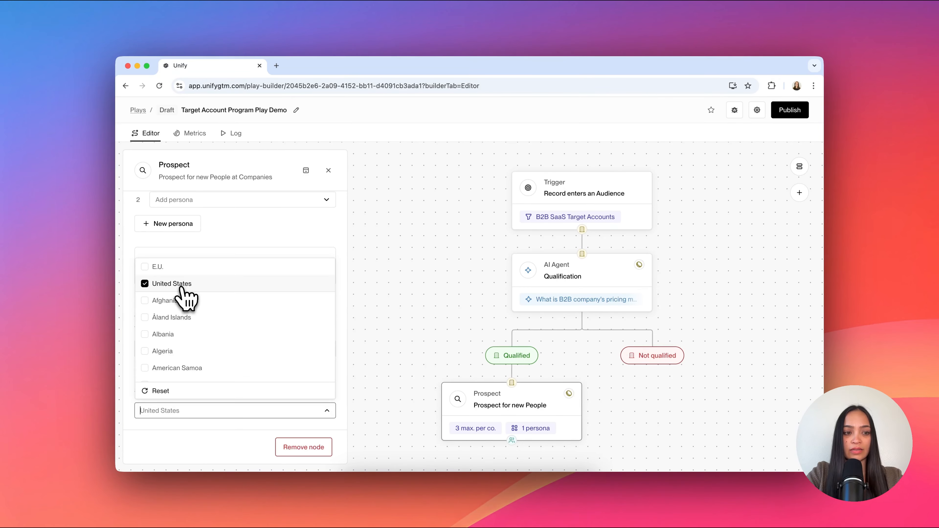
click(407, 354)
Step: Add a Loop node directly below the Prospect node
scroll(388, 306, down, 3)
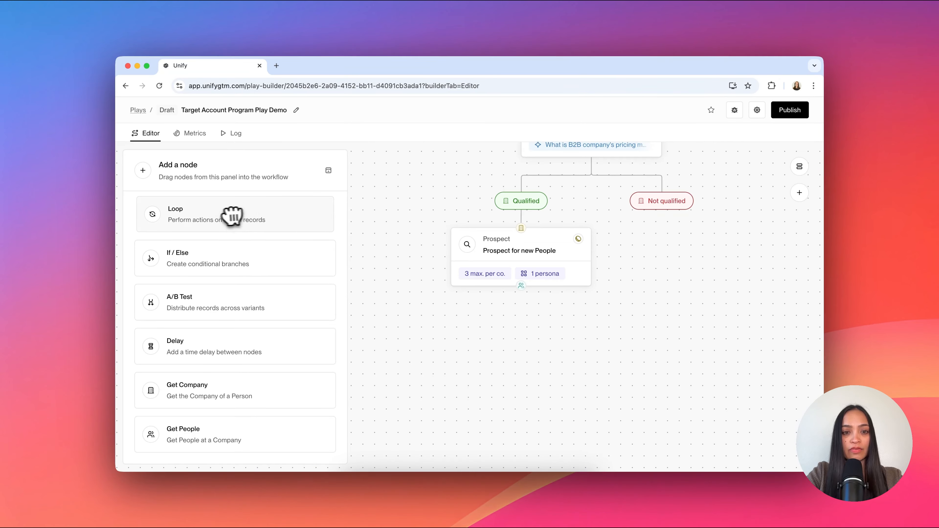
drag(231, 210, 503, 325)
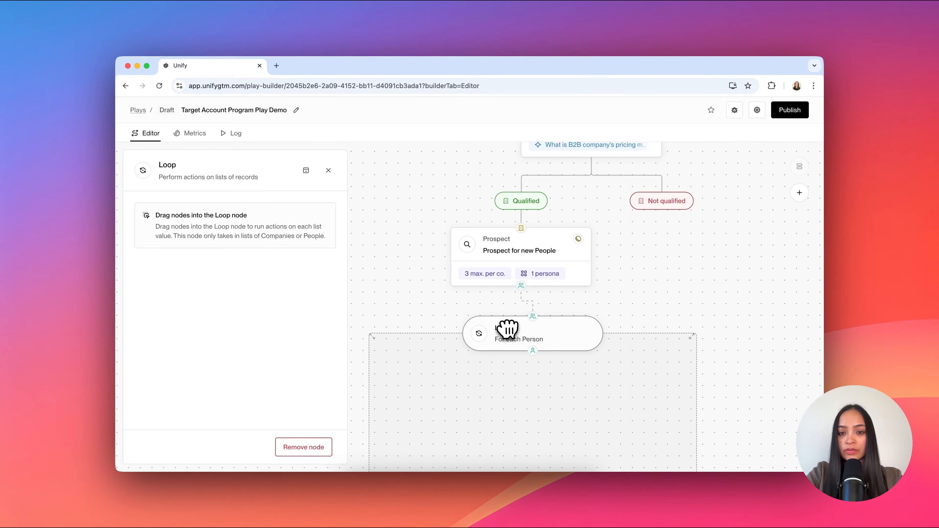
click(328, 171)
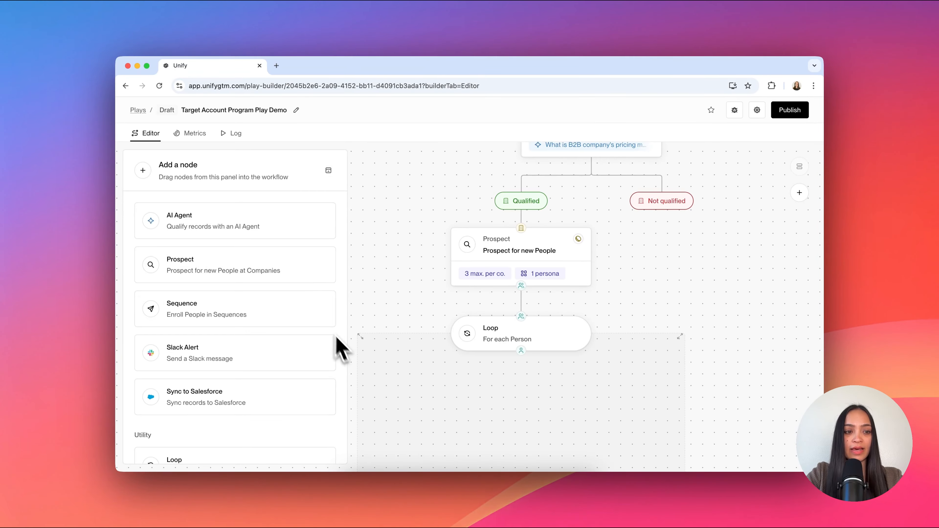
Step: Place a Sequence node inside the loop and connect it below the Loop node
scroll(294, 322, down, 1)
scroll(294, 321, down, 2)
drag(226, 223, 523, 424)
drag(472, 384, 535, 412)
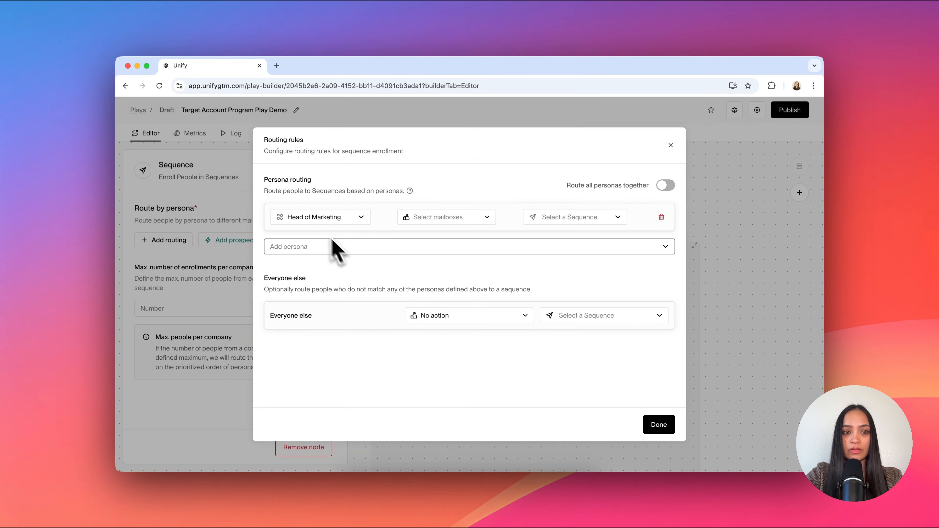
Step: Route the Head of Marketing persona to the 1. Unify - Low mailboxes and the demo sequence whose title starts with Head
click(443, 219)
click(434, 254)
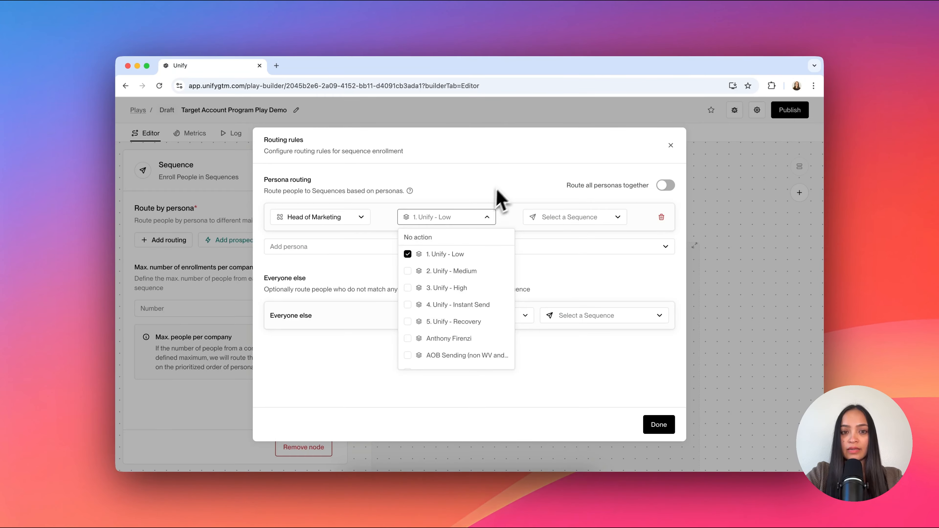
click(497, 200)
click(539, 218)
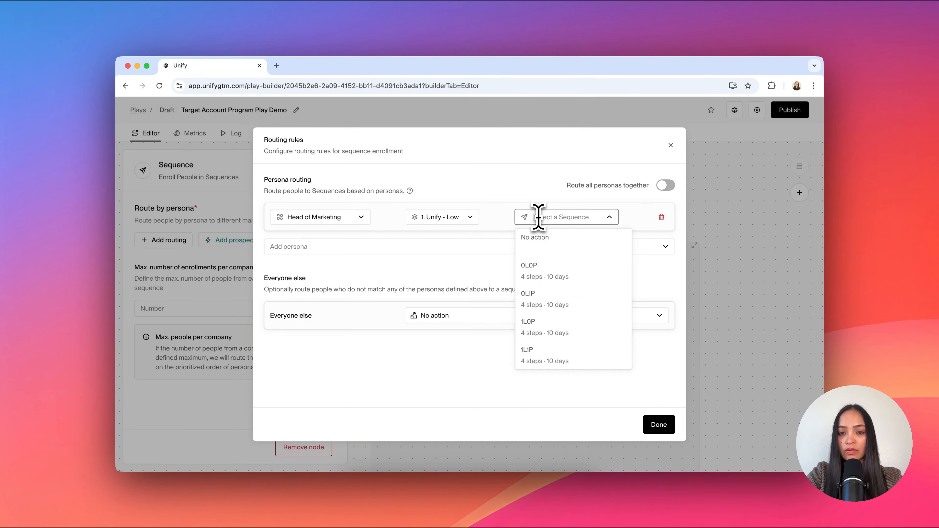
click(537, 238)
click(531, 246)
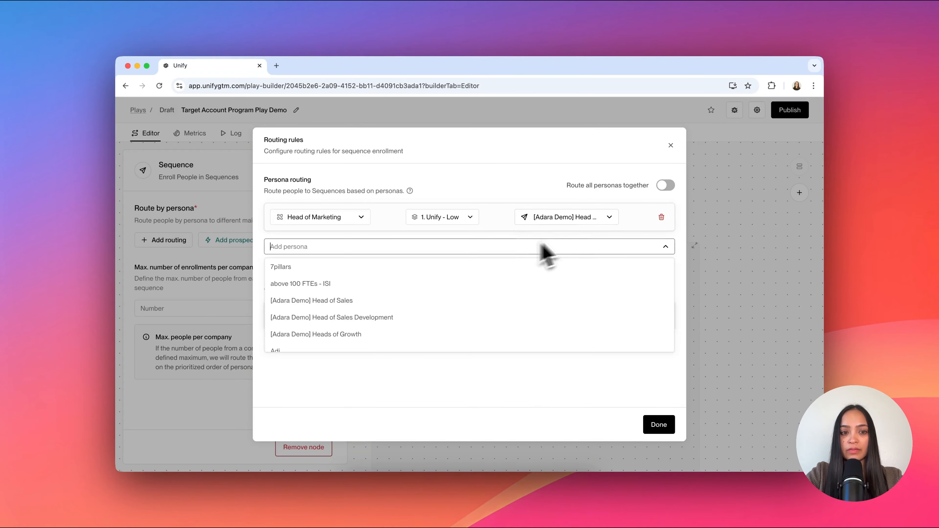
click(542, 191)
click(659, 426)
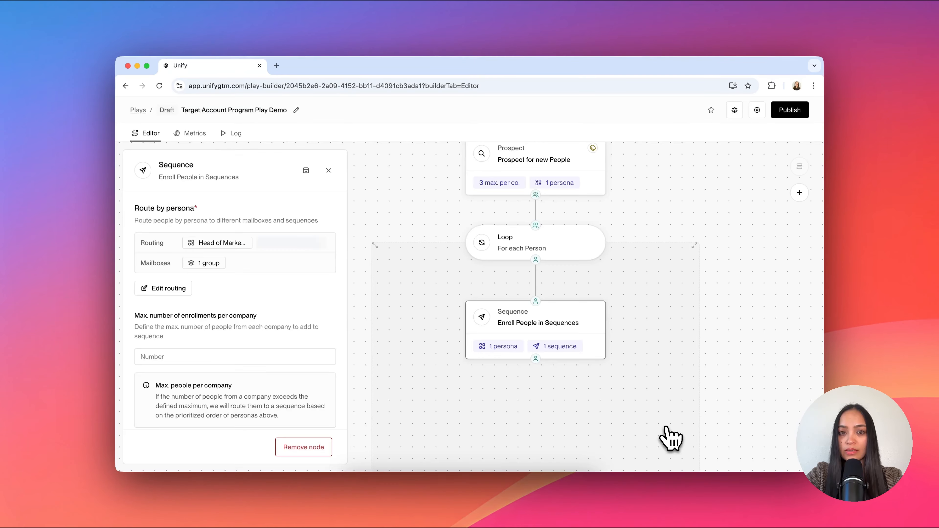
Step: Change the trigger so that the play runs on people instead of companies
scroll(581, 256, up, 10)
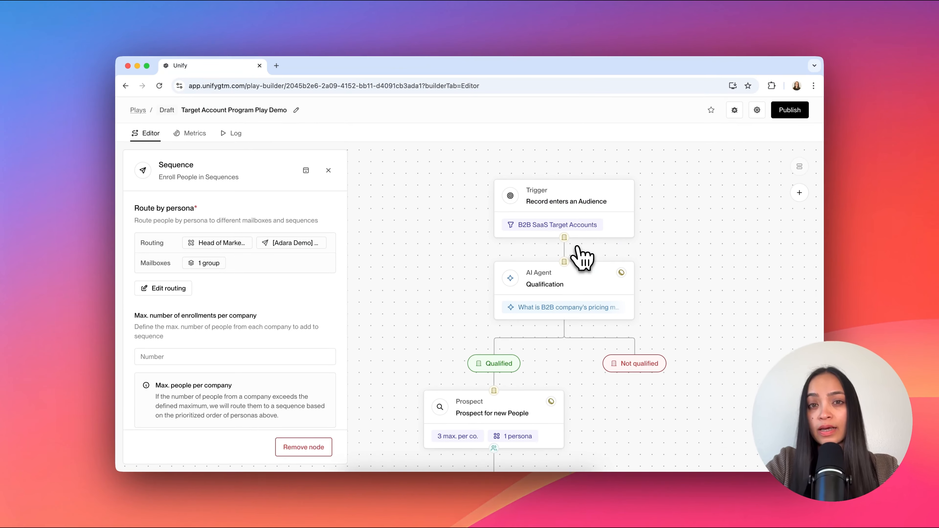
click(558, 209)
click(305, 250)
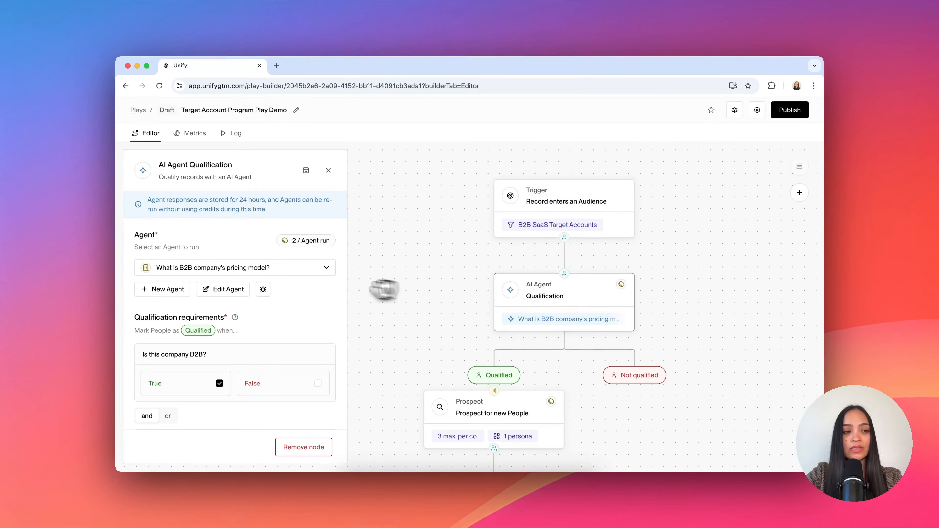
Step: Switch the qualification to the Engineering Internal Tools Buyer Persona agent and require True for the internal tools profile question
click(327, 268)
key(super+a)
key(BackSpace)
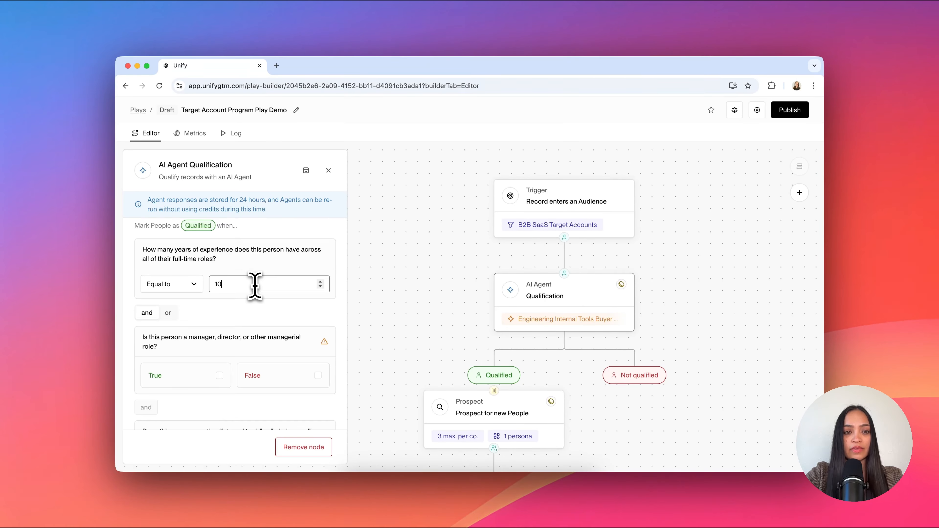
scroll(252, 283, down, 2)
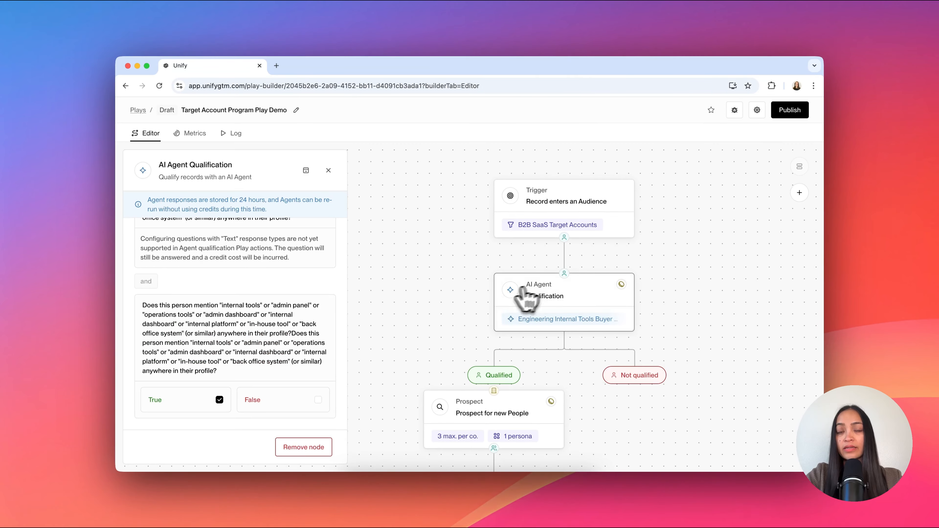
Step: Remove the Prospect node and place a Sequence node directly below the Qualified branch
scroll(509, 298, down, 5)
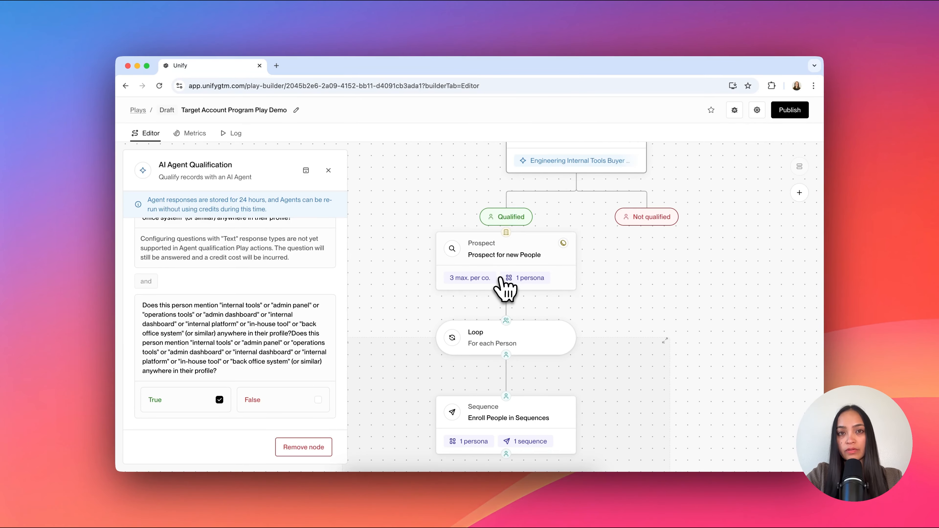
click(500, 266)
scroll(589, 216, up, 5)
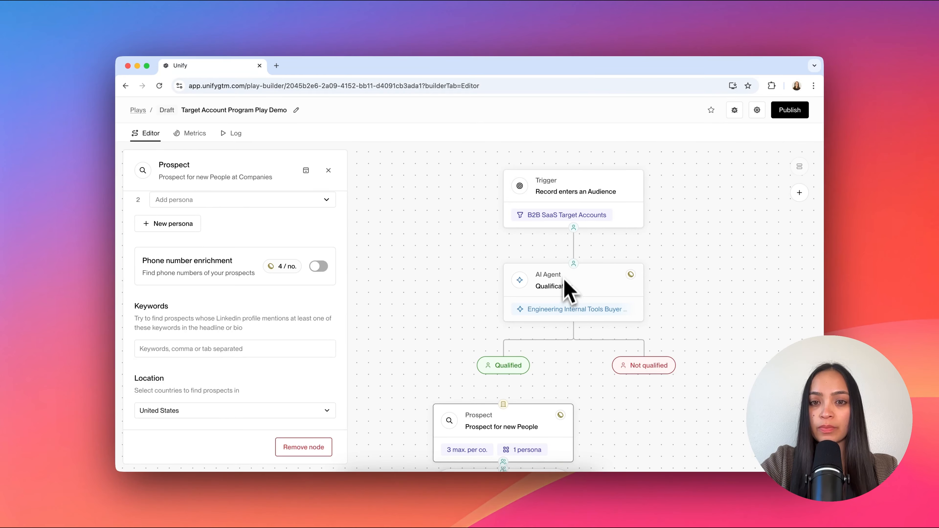
scroll(541, 336, down, 3)
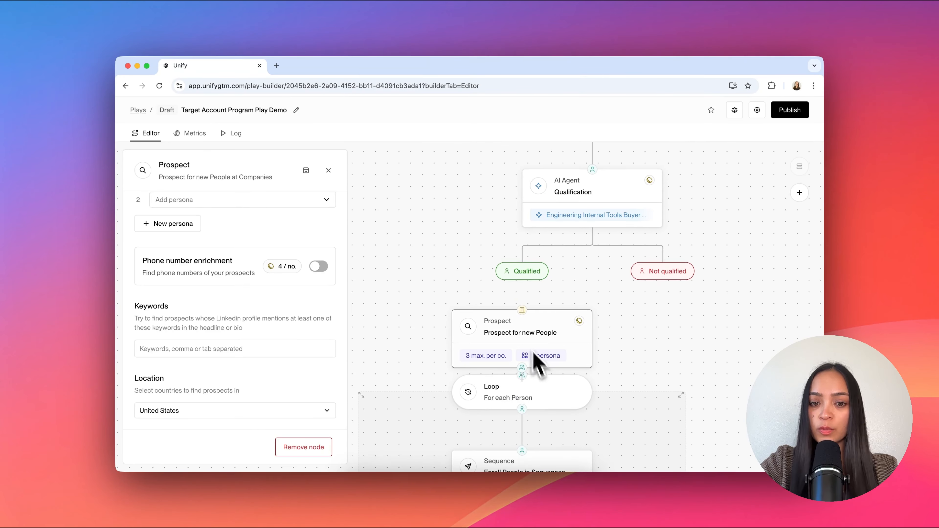
scroll(518, 359, down, 1)
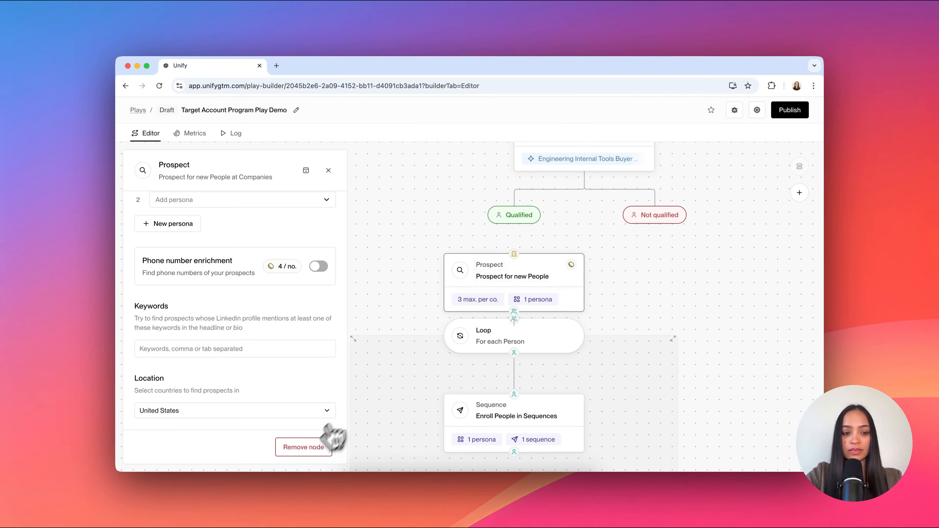
click(305, 447)
drag(291, 320, 509, 261)
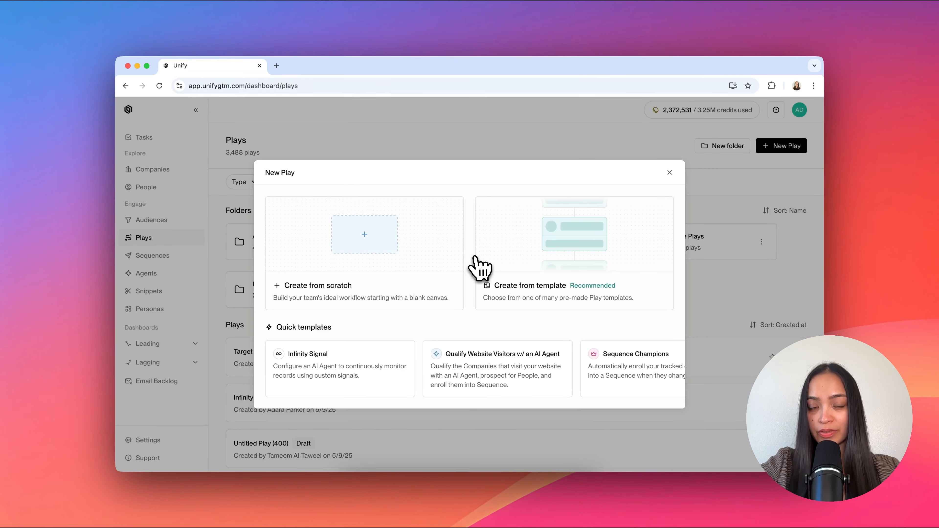
Step: Create a new play from the Prospect & Sequence G2 Visitors template
click(532, 294)
scroll(493, 307, down, 1)
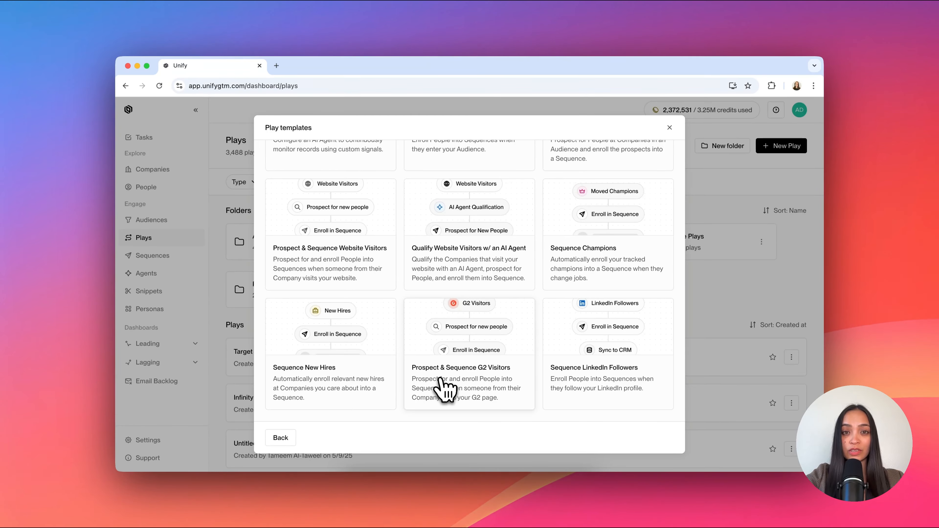
click(445, 388)
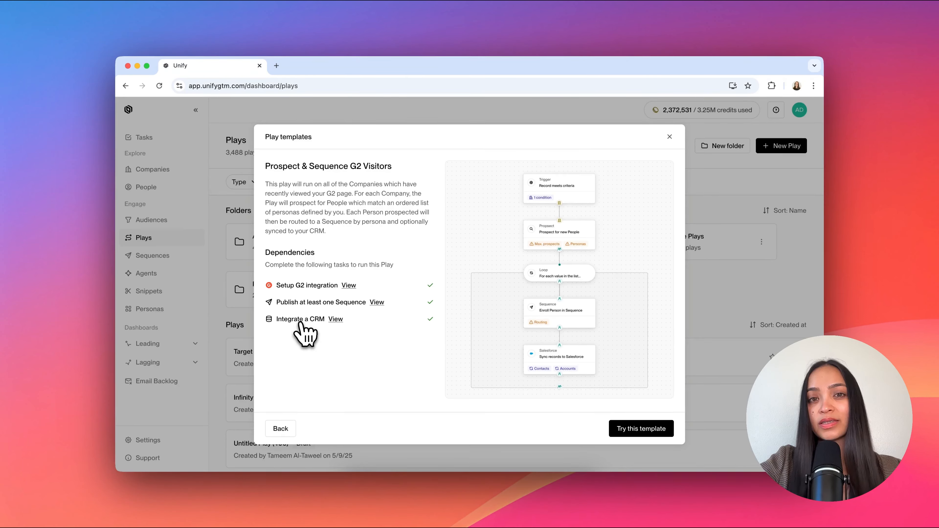
click(635, 432)
Step: Set the trigger's all page views condition to cover the last 30 days
click(599, 173)
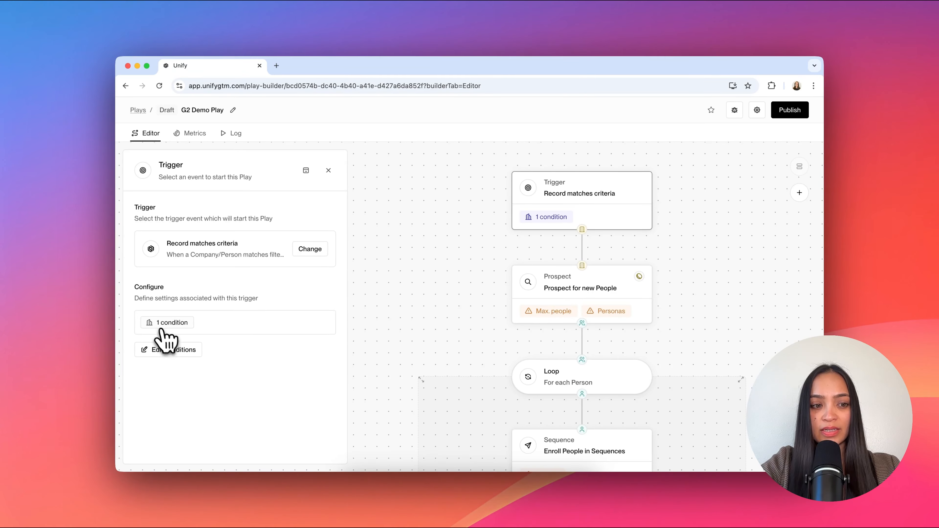
click(165, 355)
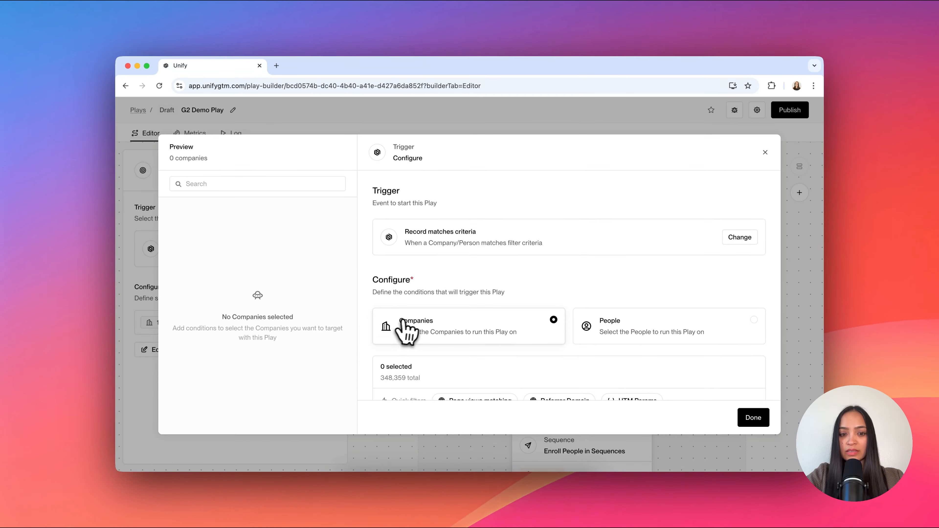
scroll(408, 322, down, 5)
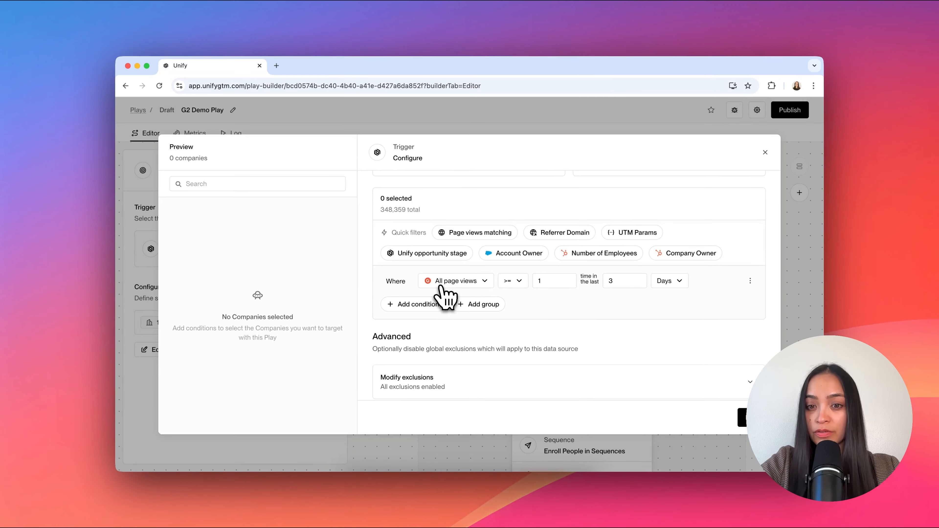
click(622, 281)
text(0)
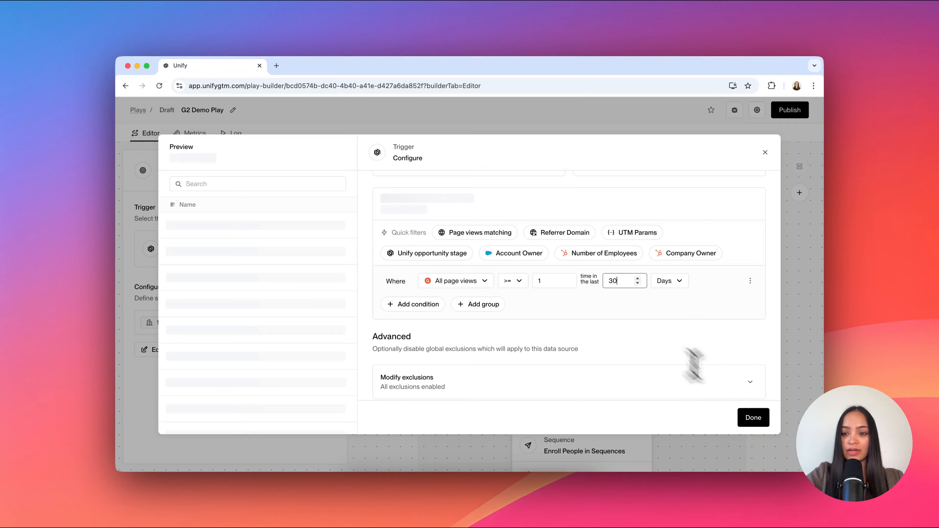
click(753, 417)
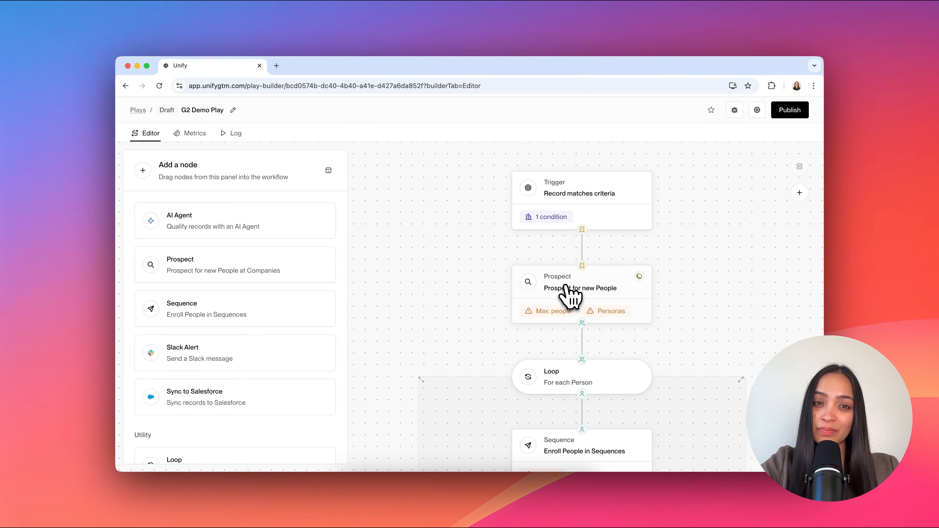
scroll(569, 296, down, 5)
scroll(565, 290, down, 5)
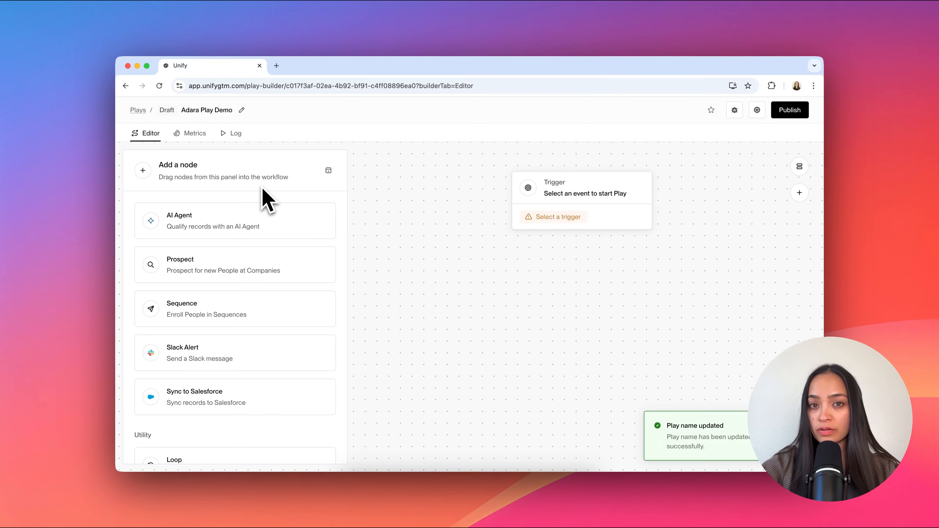
scroll(264, 259, down, 5)
scroll(263, 265, down, 3)
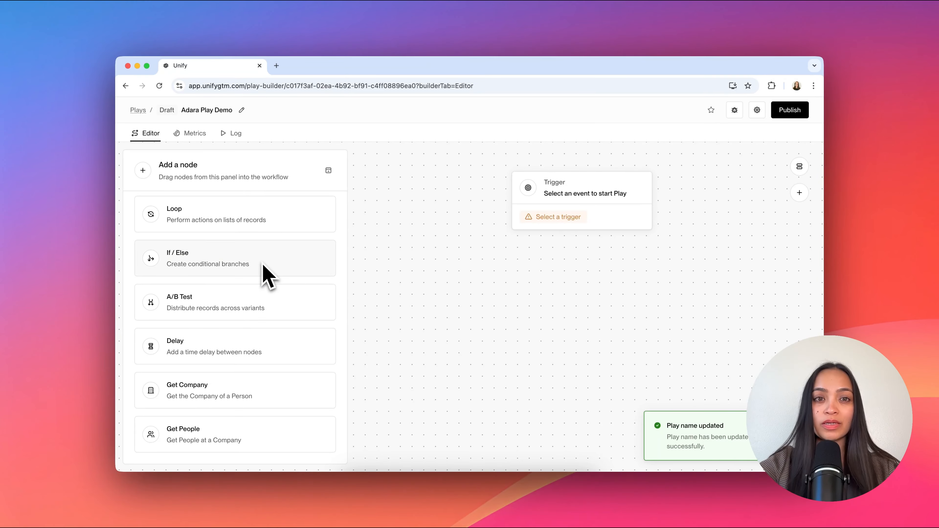
Step: Trigger the play when companies enter the 01. Fundraised Companies audience
scroll(263, 278, up, 8)
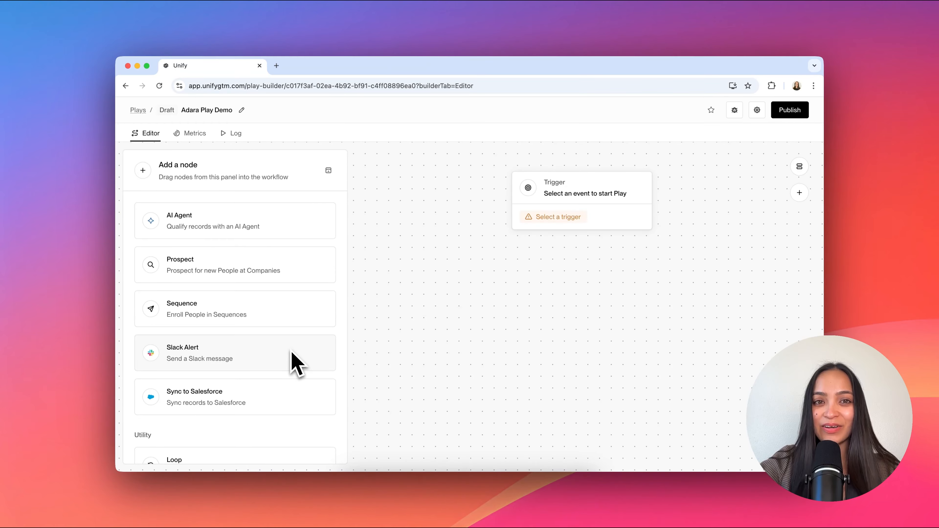
click(581, 196)
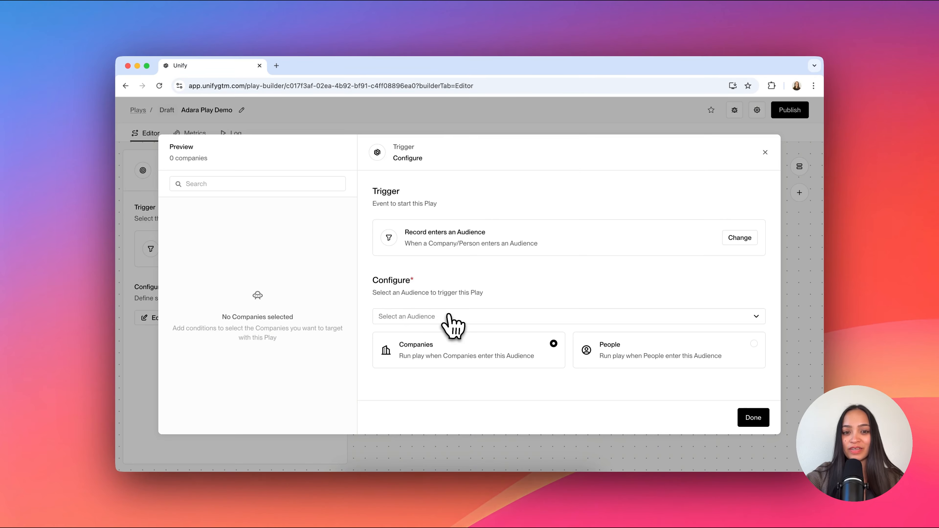
click(449, 316)
click(449, 336)
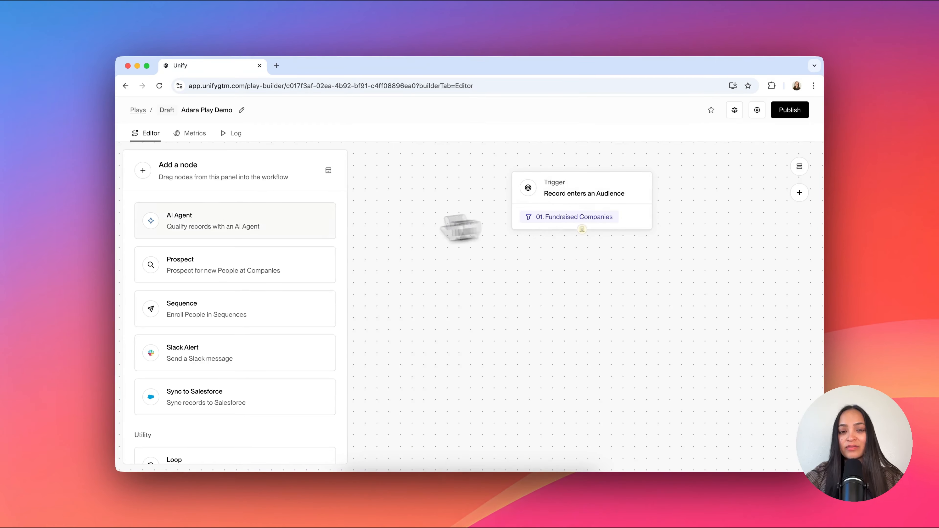
Step: Connect an AI Agent Qualification node below the trigger and assign it the Recent News agent
drag(236, 236, 497, 274)
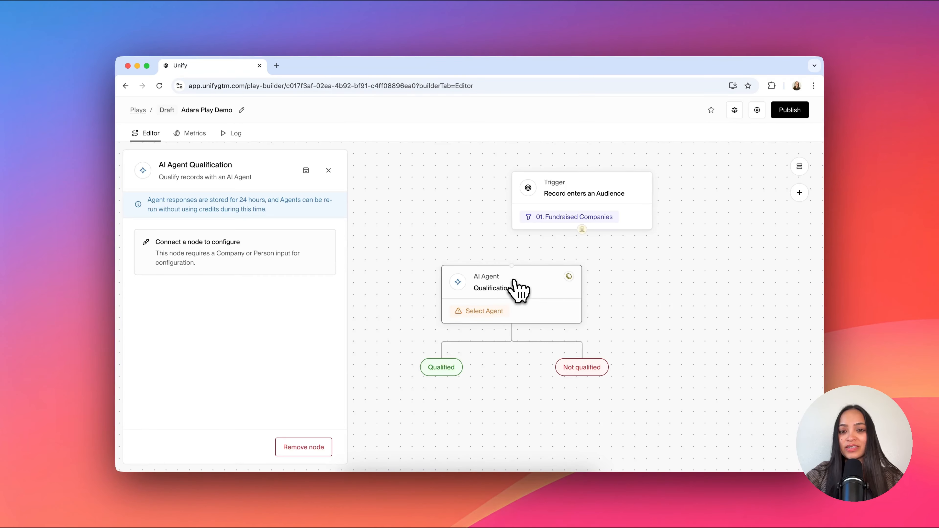
drag(572, 277, 584, 277)
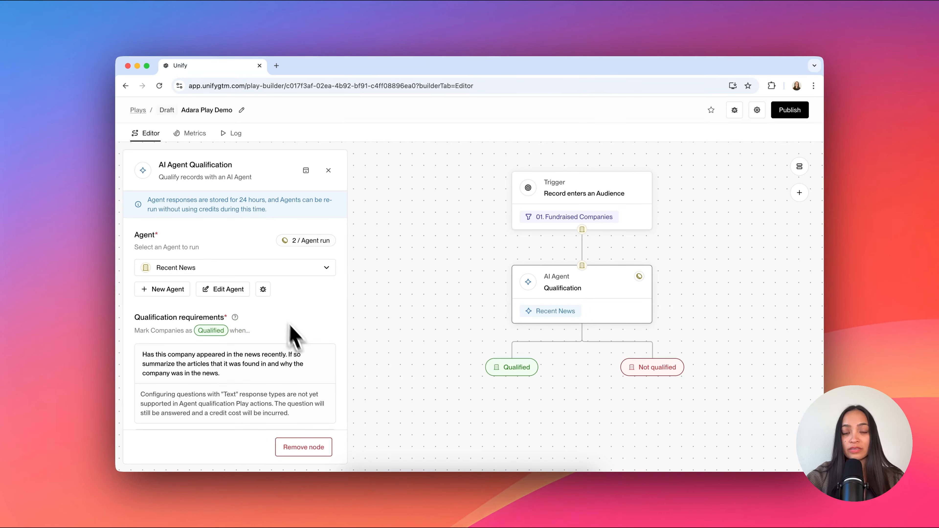
click(370, 260)
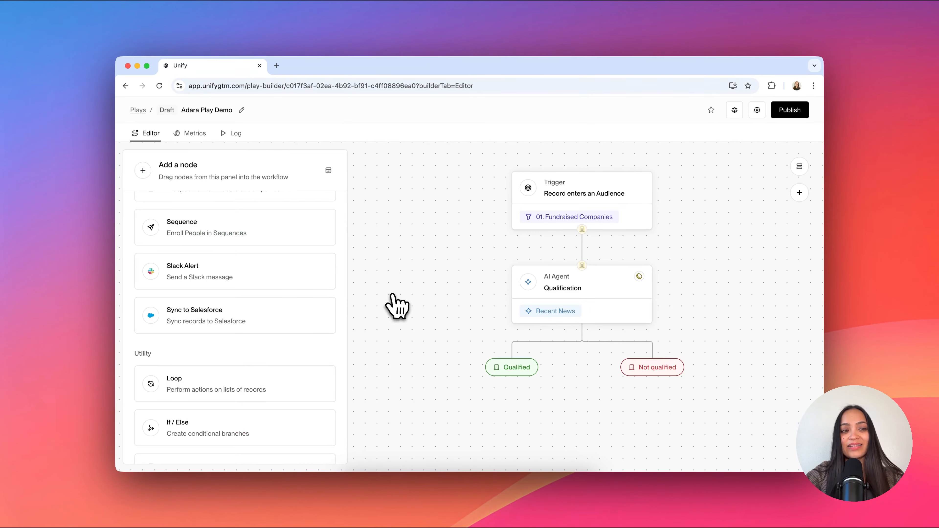
Step: Place a Slack Alert node below the Qualified branch and check its channel and user recipient choices
drag(189, 283, 520, 412)
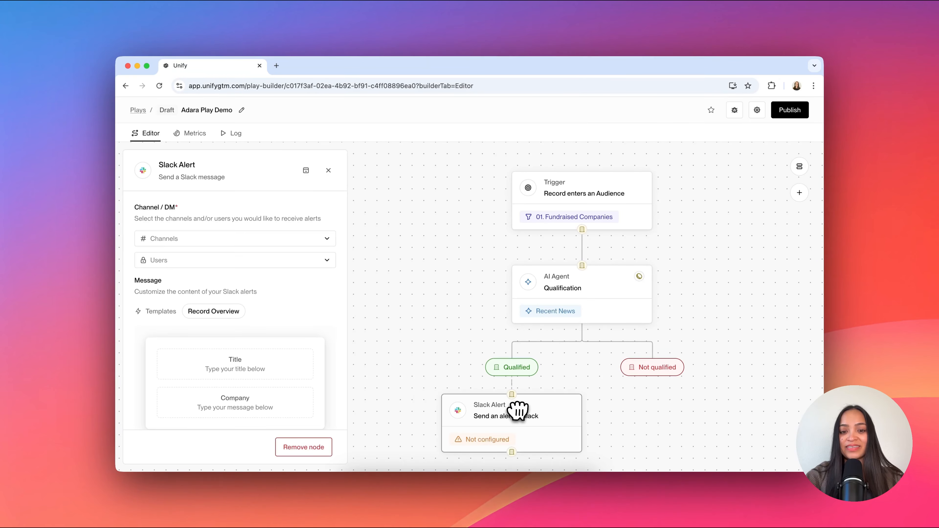
click(232, 241)
click(203, 220)
click(191, 260)
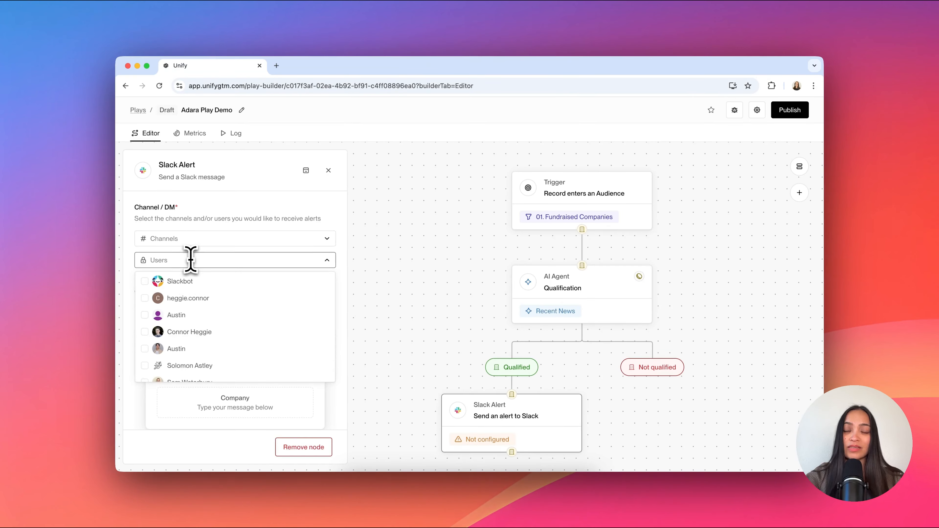
click(254, 222)
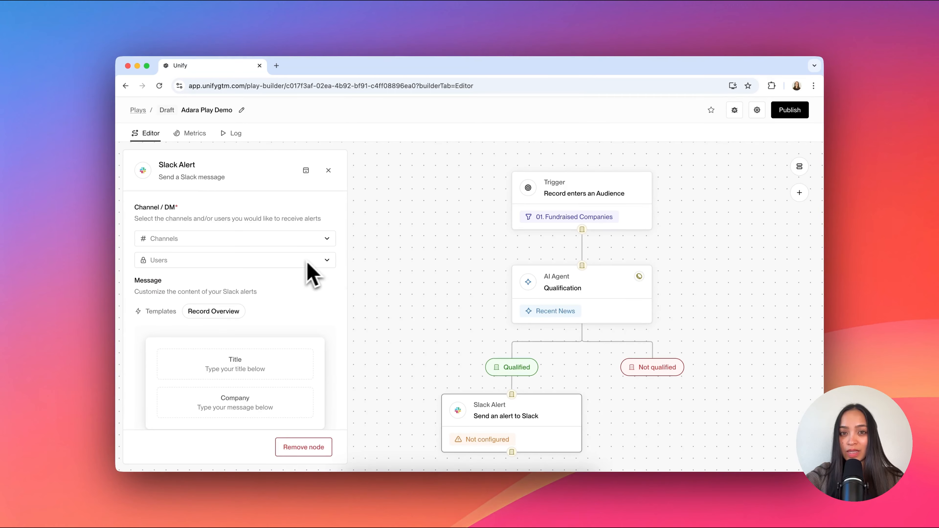
Step: Examine the Slack alert's message preview, its News Event Alert title and the company message text
scroll(326, 319, down, 3)
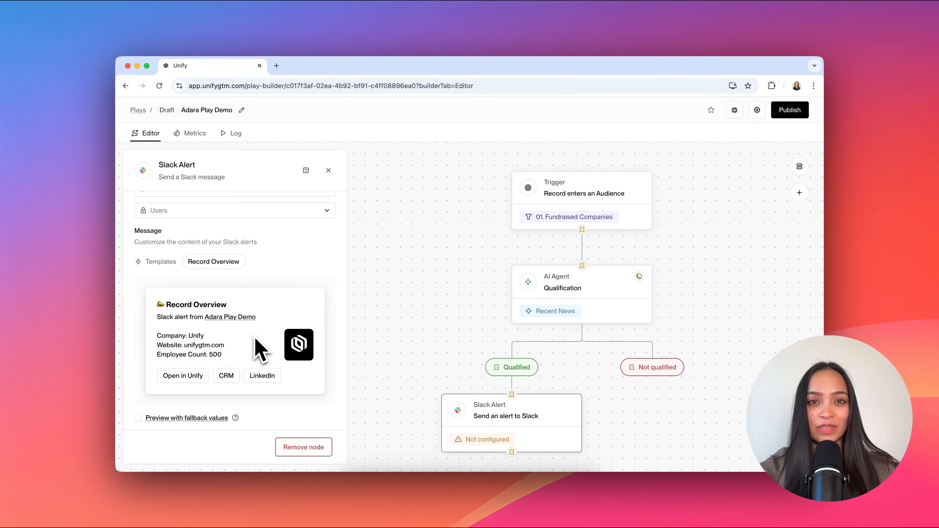
scroll(261, 349, down, 5)
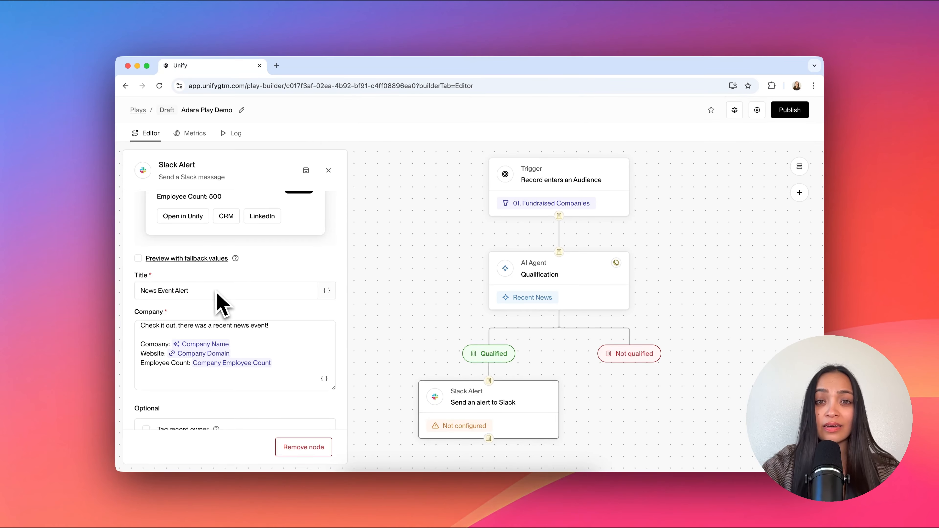
drag(208, 291, 134, 291)
drag(271, 326, 195, 327)
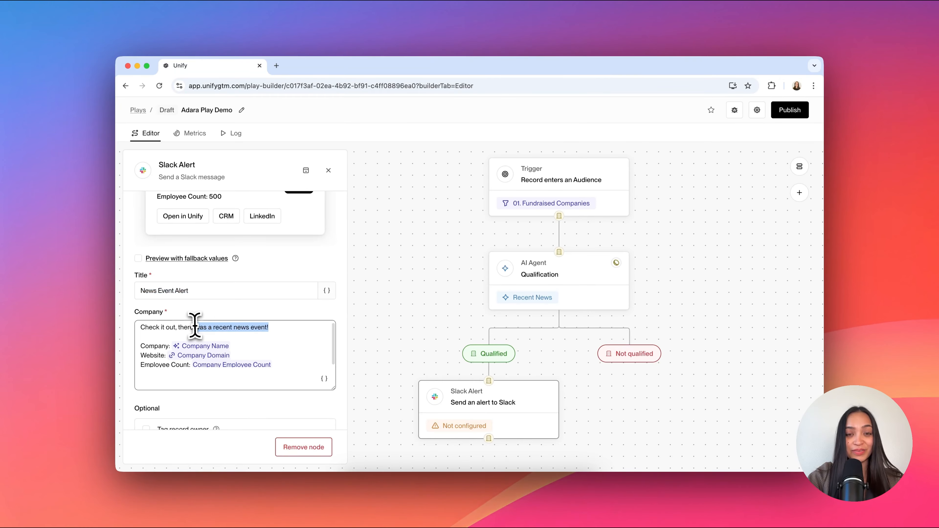
scroll(237, 330, up, 3)
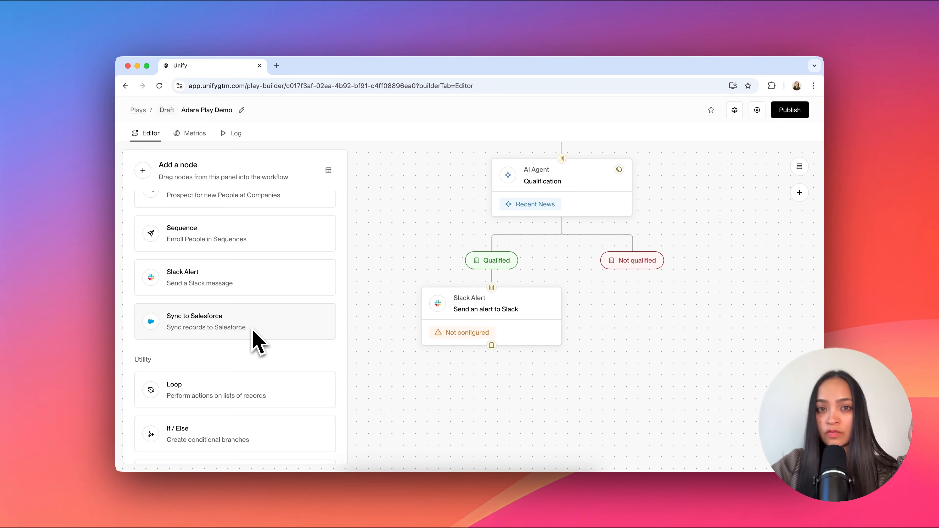
scroll(252, 330, down, 3)
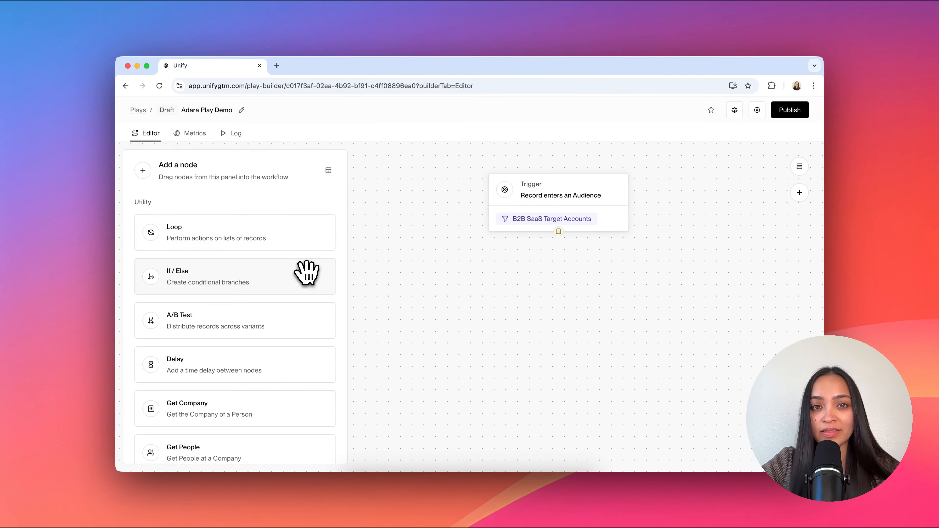
drag(307, 273, 510, 295)
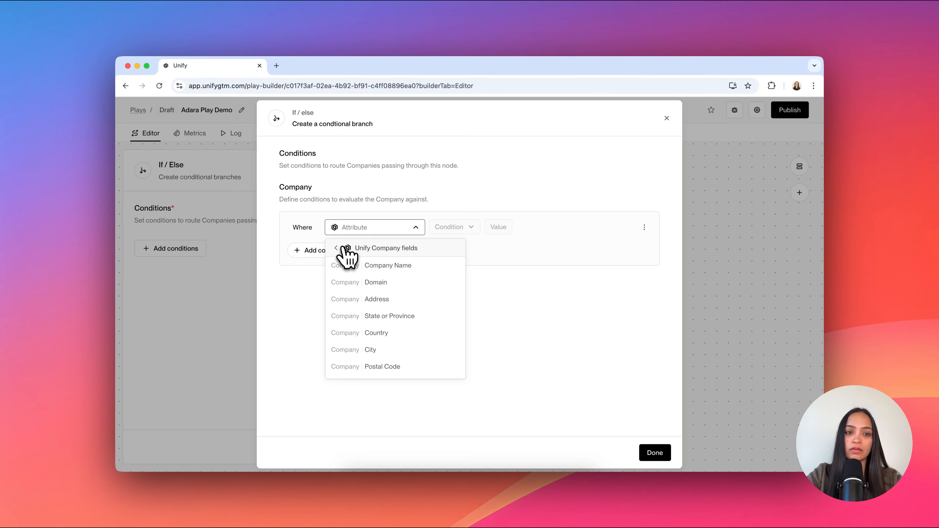
click(345, 248)
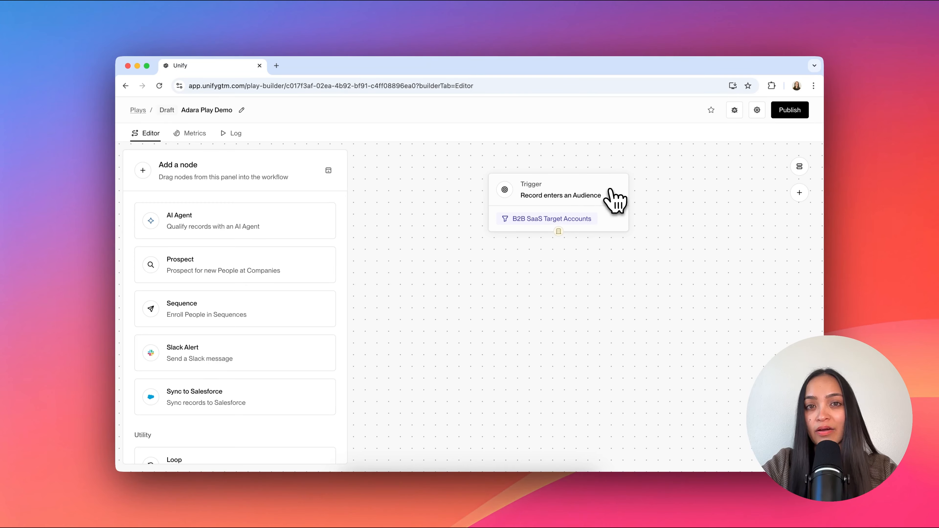
Step: Connect a Prospect node below the B2B SaaS Target Accounts trigger and limit it to 3 prospects per company
drag(252, 280, 566, 267)
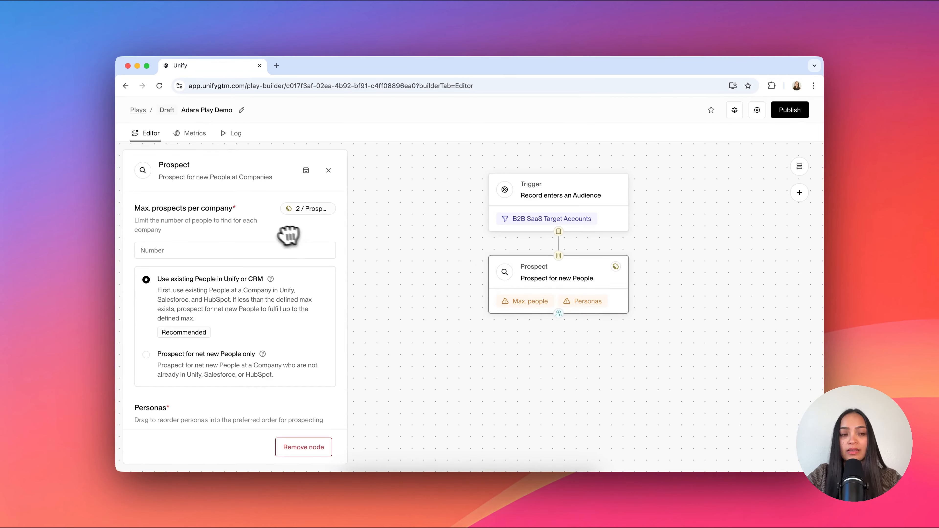
click(247, 251)
text(3)
scroll(262, 273, down, 4)
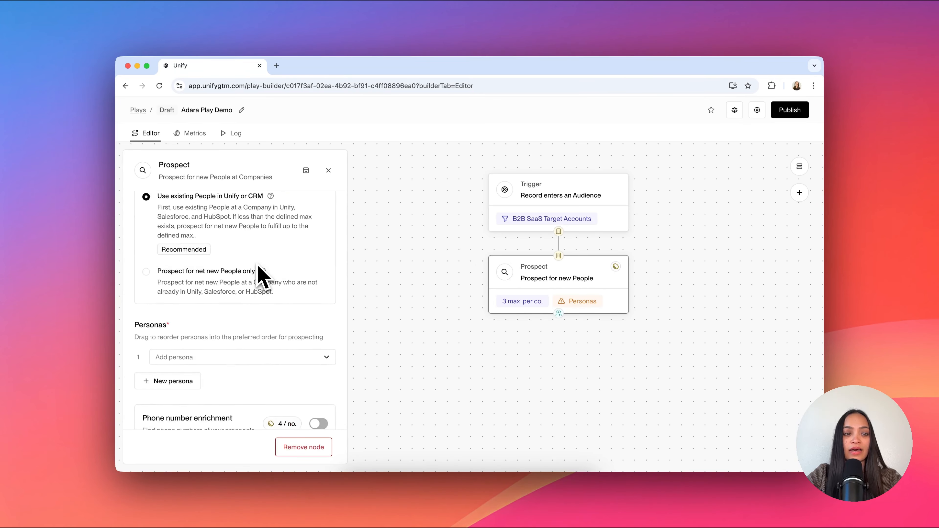
Step: Add the [Adara Demo] Head of Sales and [Adara Demo] Heads of Growth personas to the Prospect node, in that order
click(185, 312)
click(216, 241)
click(187, 357)
click(229, 264)
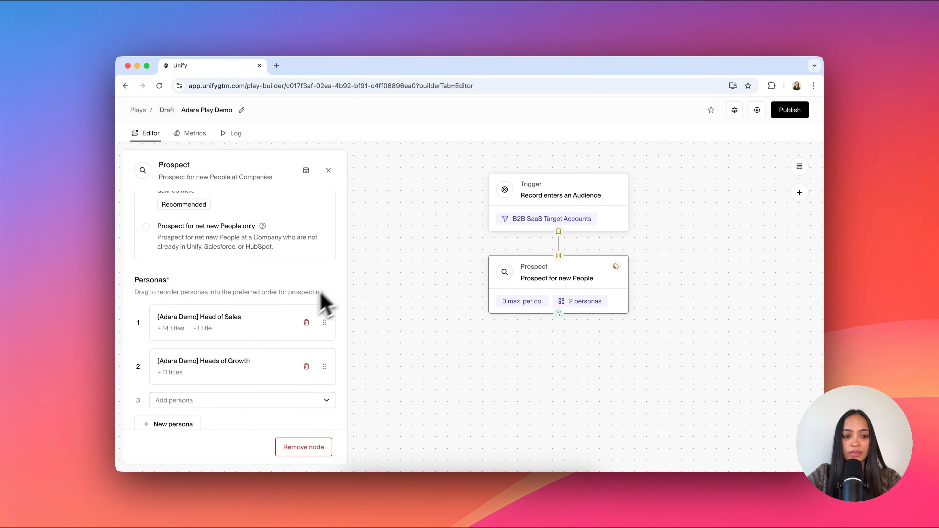
scroll(299, 314, down, 5)
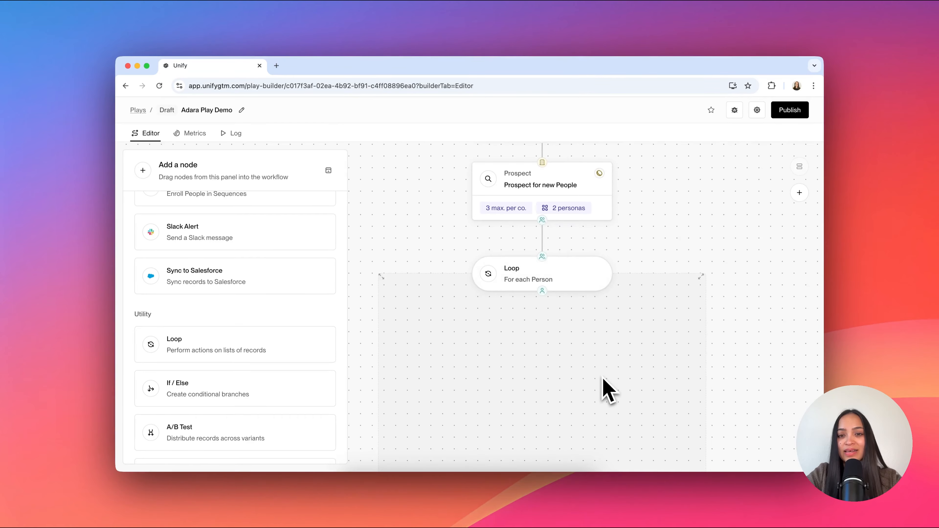
Step: Connect a Loop node below the Prospect node and place an If / Else node inside the loop
scroll(603, 377, down, 1)
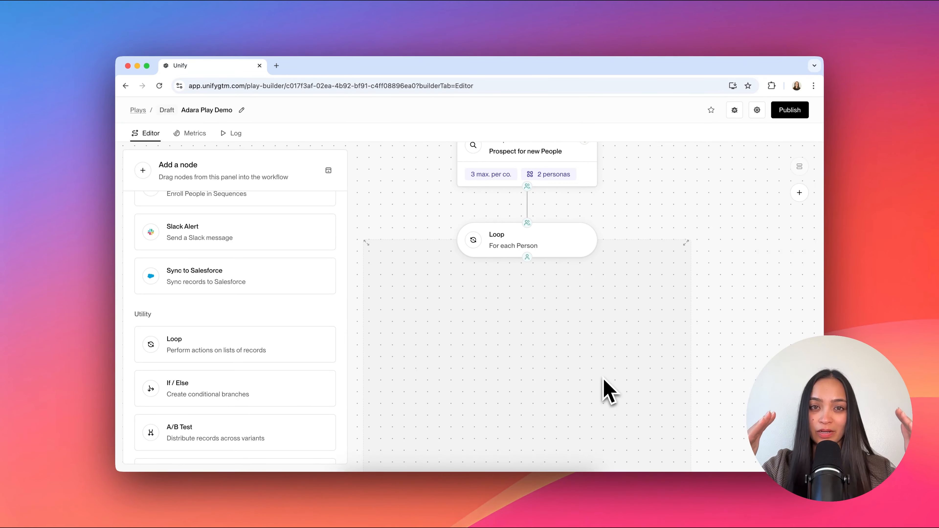
drag(233, 370, 543, 301)
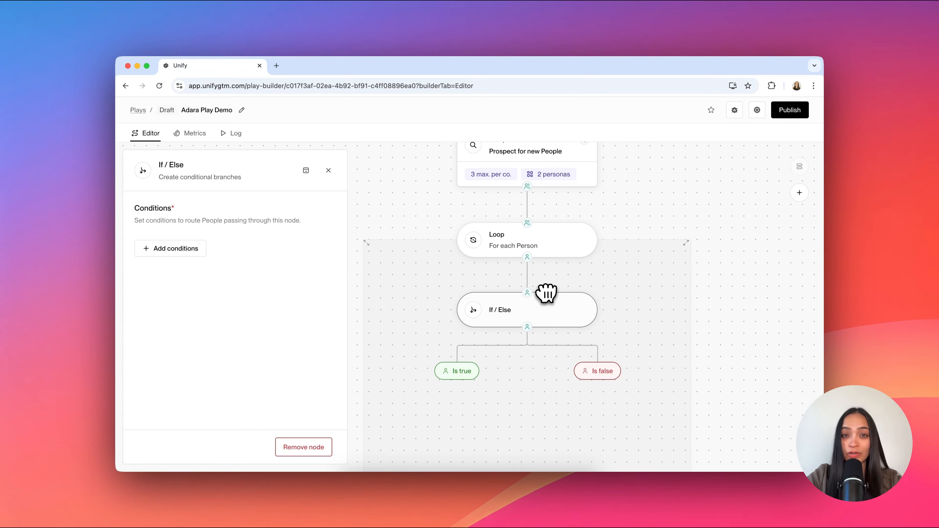
Step: Set the If / Else person condition to Salesforce Lead City is equal to San Francisco
click(159, 251)
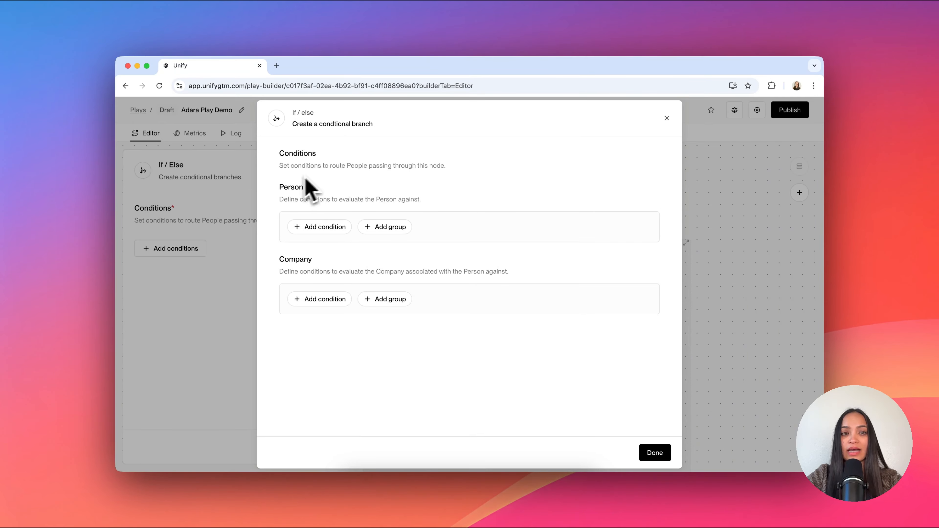
click(338, 227)
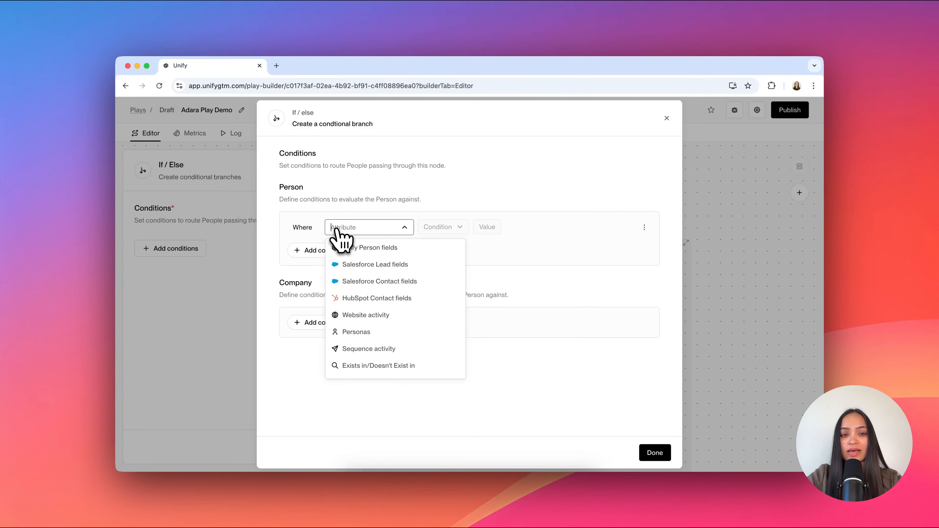
click(370, 264)
click(376, 283)
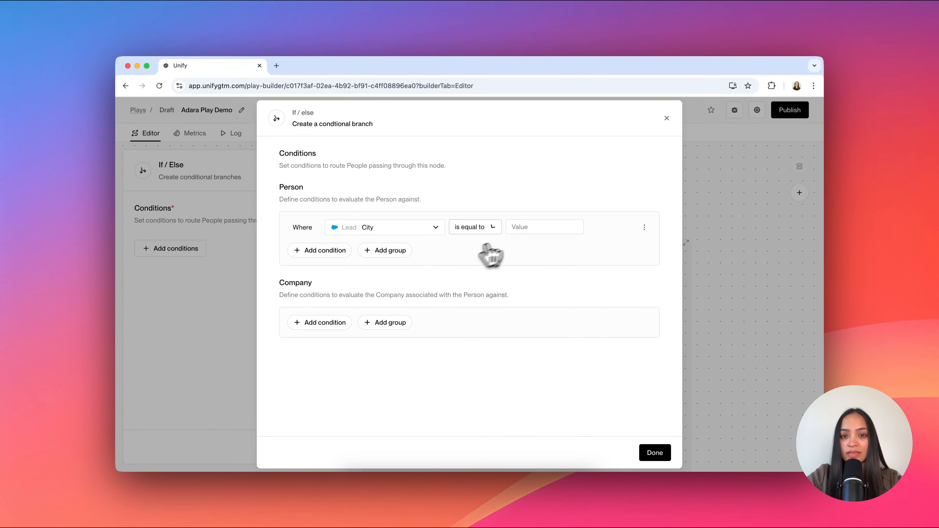
click(528, 227)
text(San Francisco)
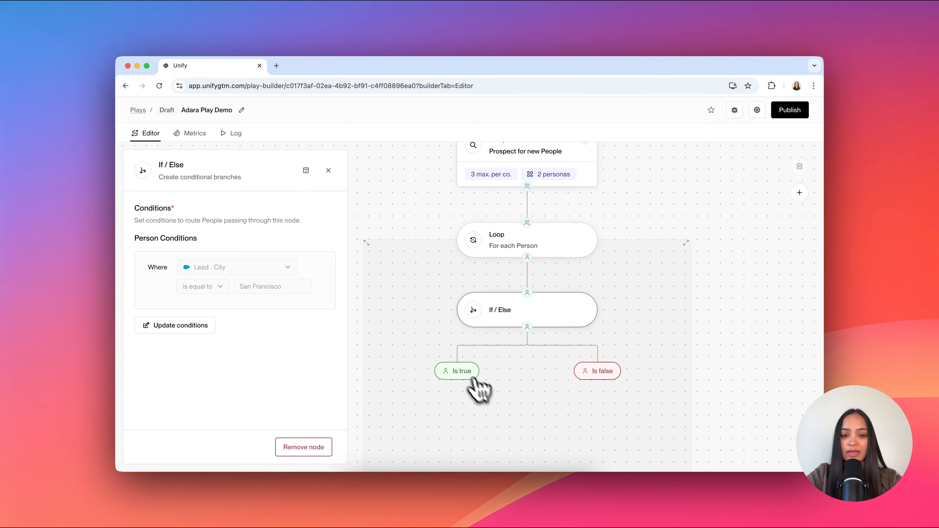
Step: Place a Sequence node below the If / Else node's Is true branch
click(453, 384)
scroll(458, 410, down, 3)
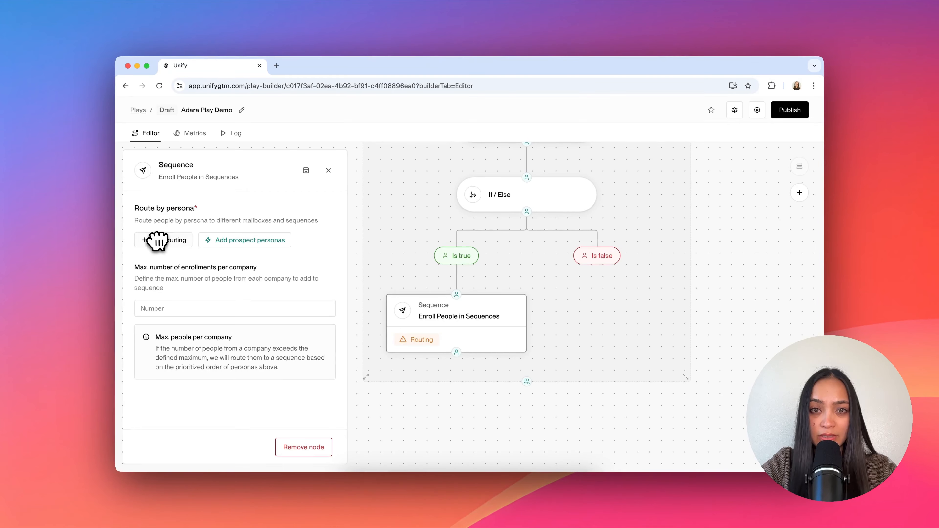
click(576, 244)
Step: Place a second If / Else node below the first one's Is false branch
scroll(258, 300, down, 2)
scroll(258, 299, down, 5)
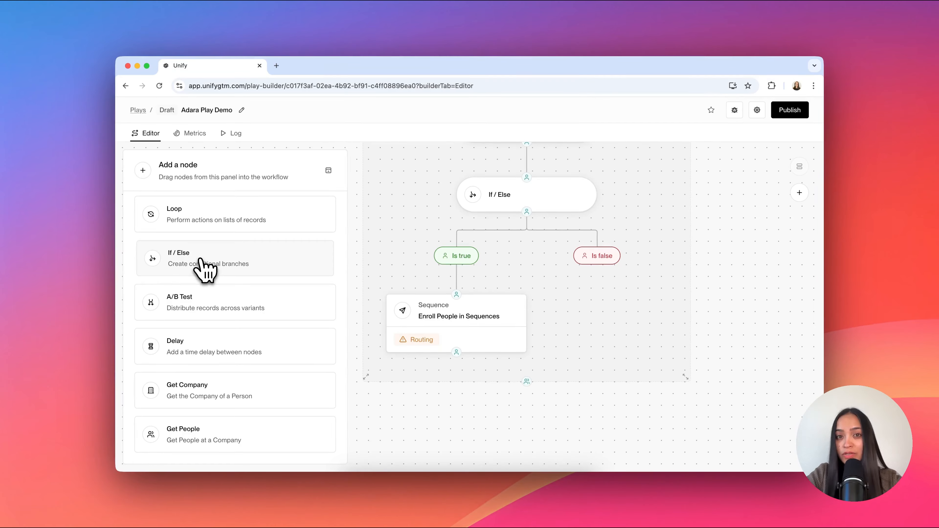
drag(205, 270, 633, 331)
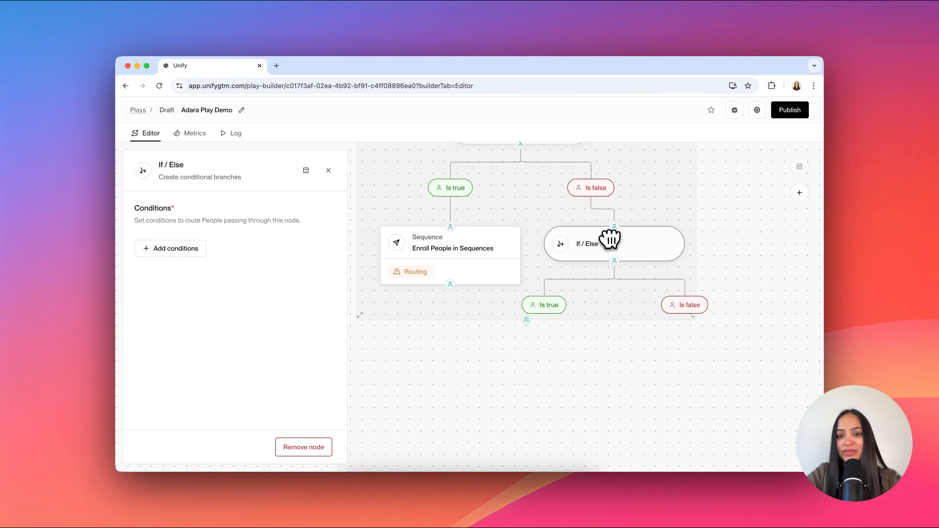
Step: Set the second If / Else node's person condition to Salesforce Lead City is equal to New York
click(183, 253)
click(324, 233)
click(343, 230)
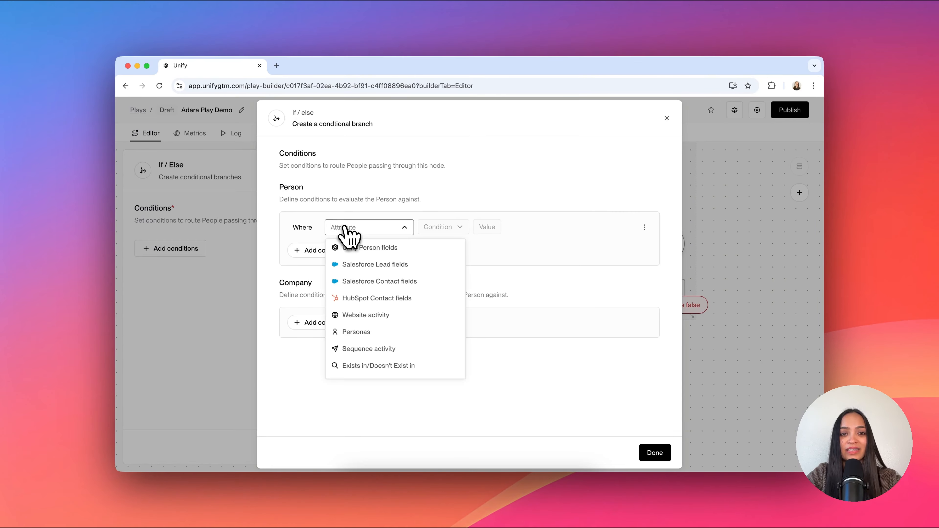
click(373, 293)
click(473, 227)
click(480, 253)
click(539, 227)
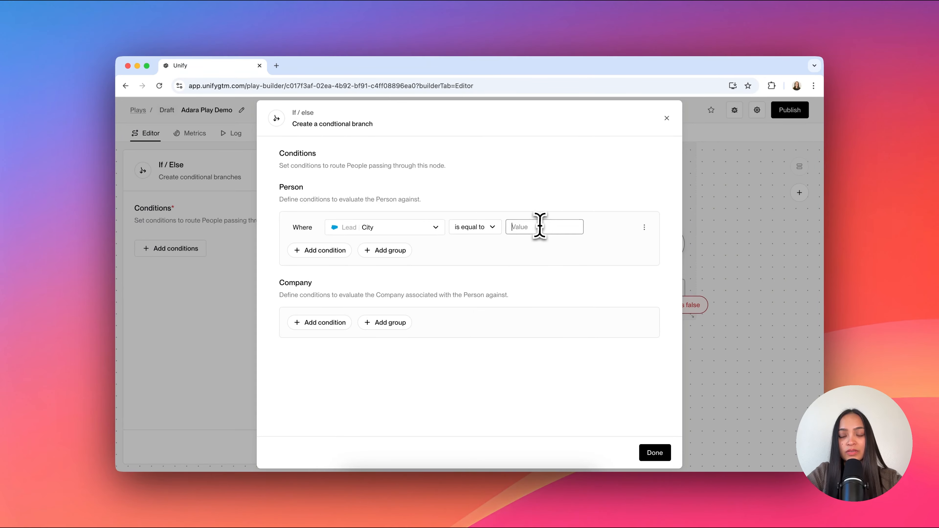
text(New York)
click(654, 452)
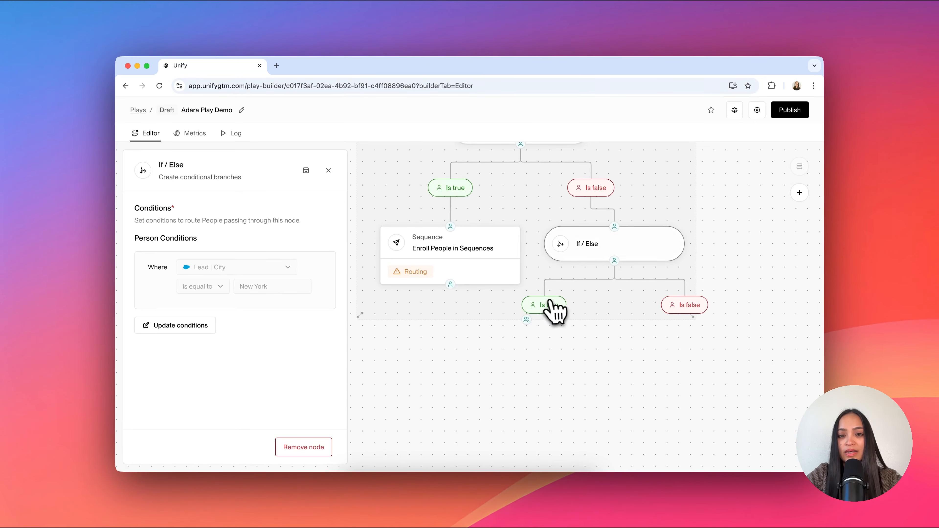
Step: Place a Sequence node below the second If / Else node's Is true branch
click(328, 170)
drag(268, 307, 554, 318)
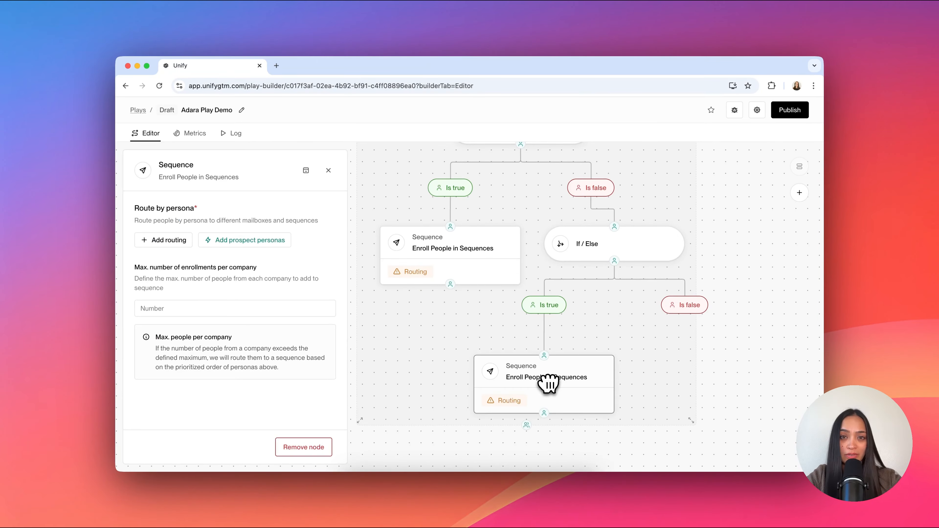
click(656, 291)
scroll(562, 304, up, 9)
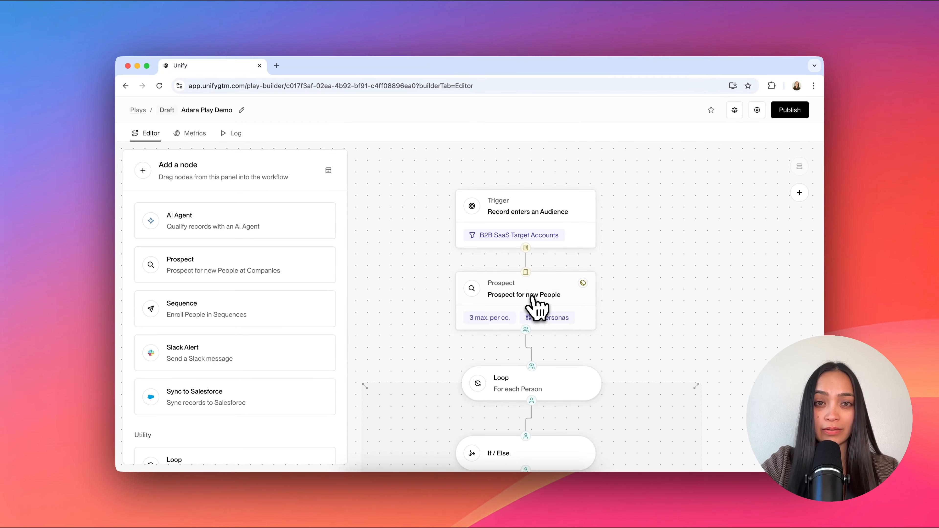
scroll(533, 297, down, 3)
scroll(537, 309, down, 3)
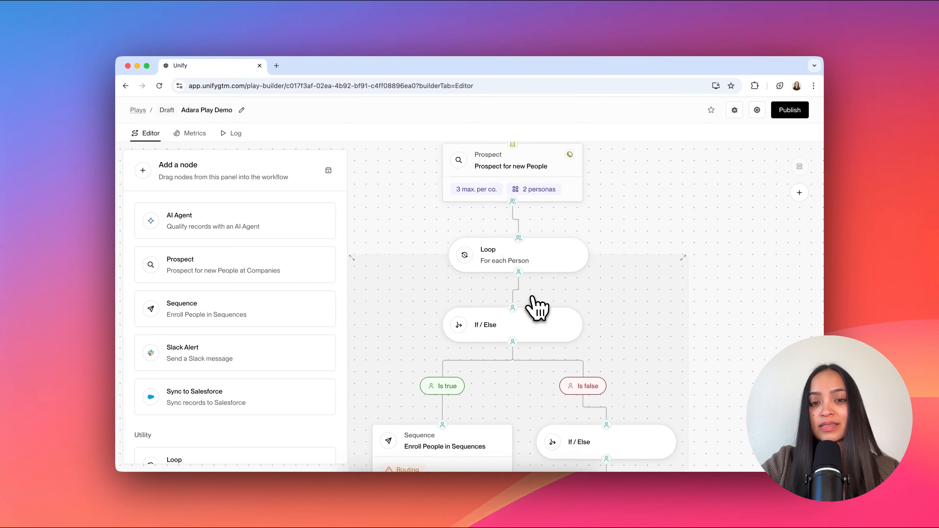
scroll(481, 268, down, 3)
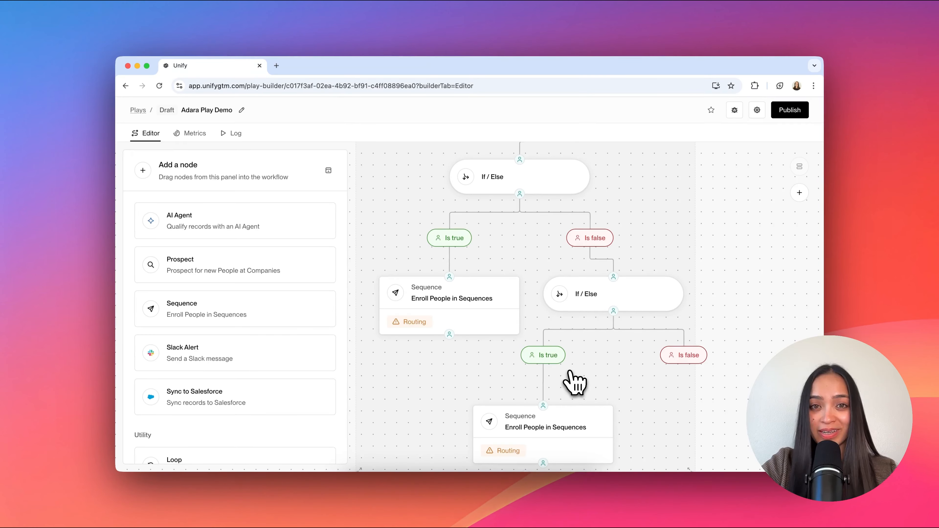
scroll(575, 383, up, 7)
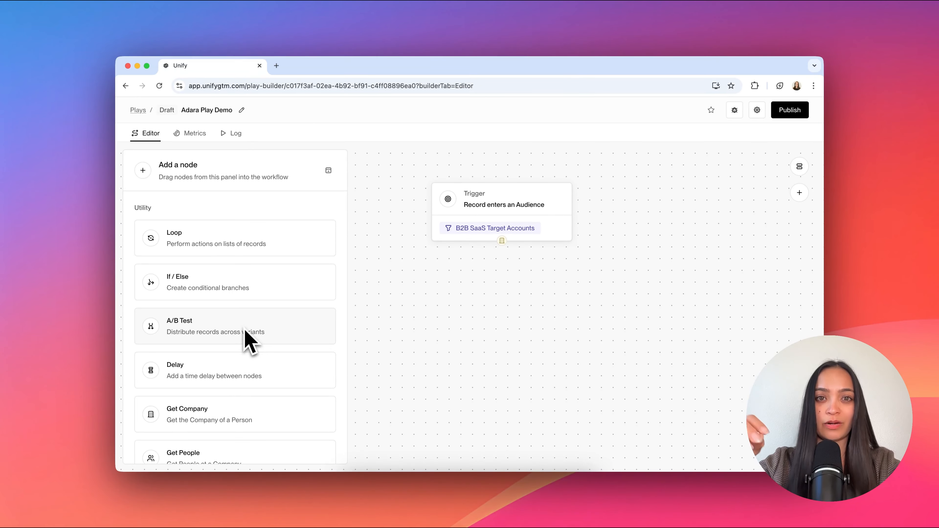
Step: Place an A/B Test node below the Record enters an Audience trigger and a Prospect node under its variant A
drag(244, 332, 515, 285)
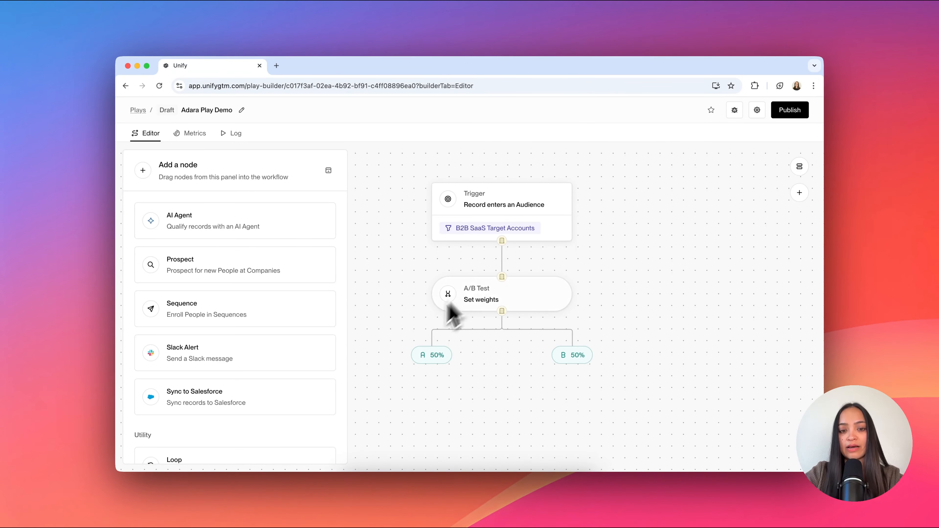
drag(264, 275, 436, 392)
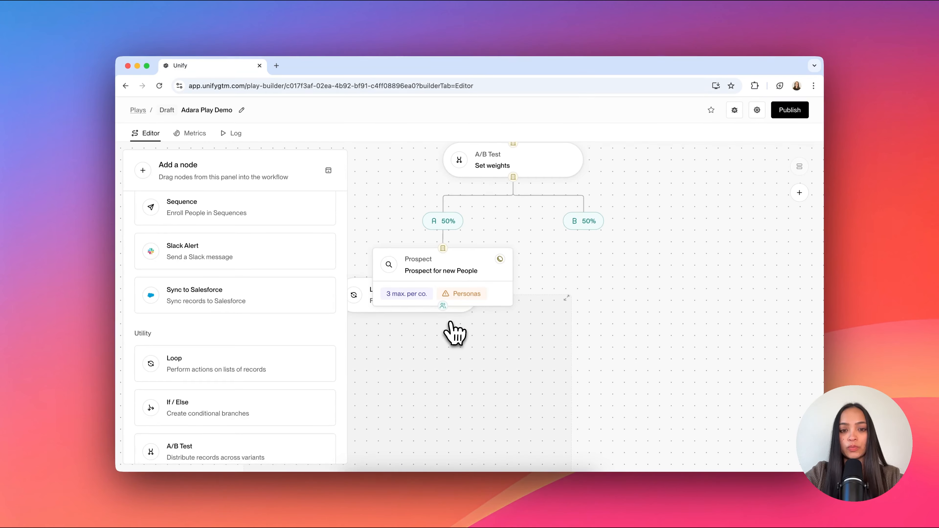
drag(446, 329, 447, 361)
click(607, 309)
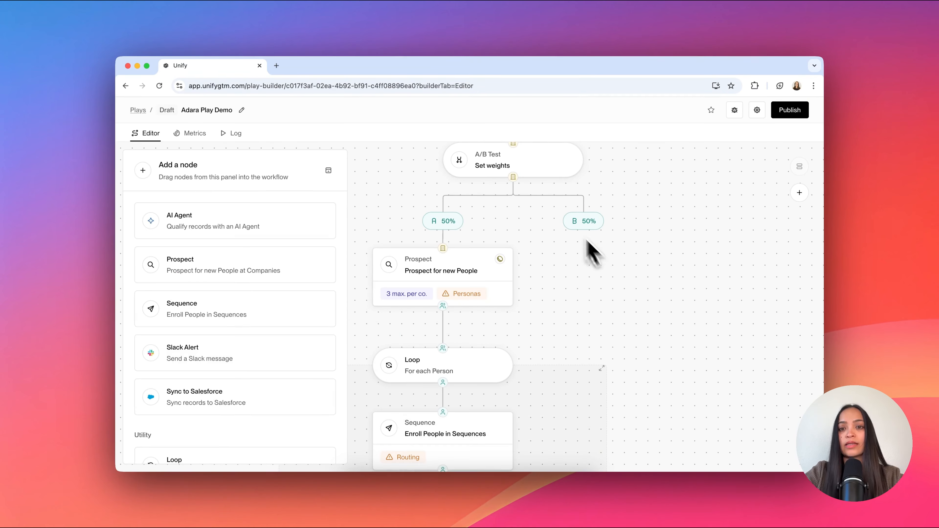
Step: Place a Prospect node under the A/B Test's variant B and a Loop node below that Prospect node
drag(221, 270, 625, 292)
click(370, 335)
drag(242, 255, 680, 400)
drag(680, 400, 665, 405)
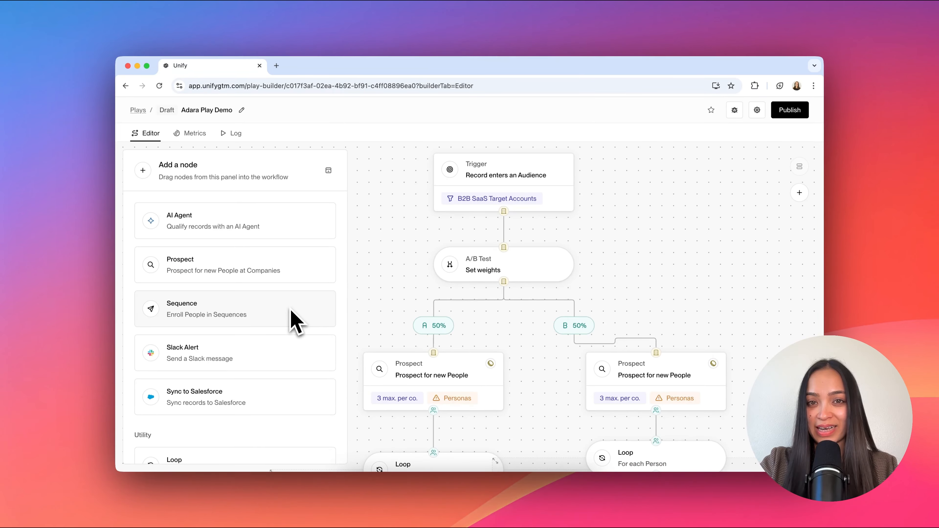
scroll(281, 333, down, 6)
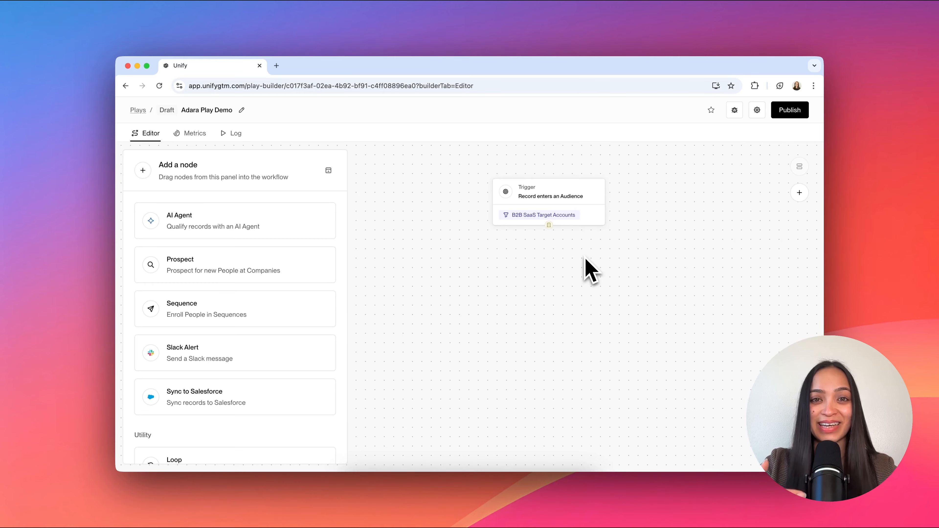
Step: Place a Sequence node below the Record enters an Audience trigger and move it down to leave a gap between them
scroll(586, 259, up, 3)
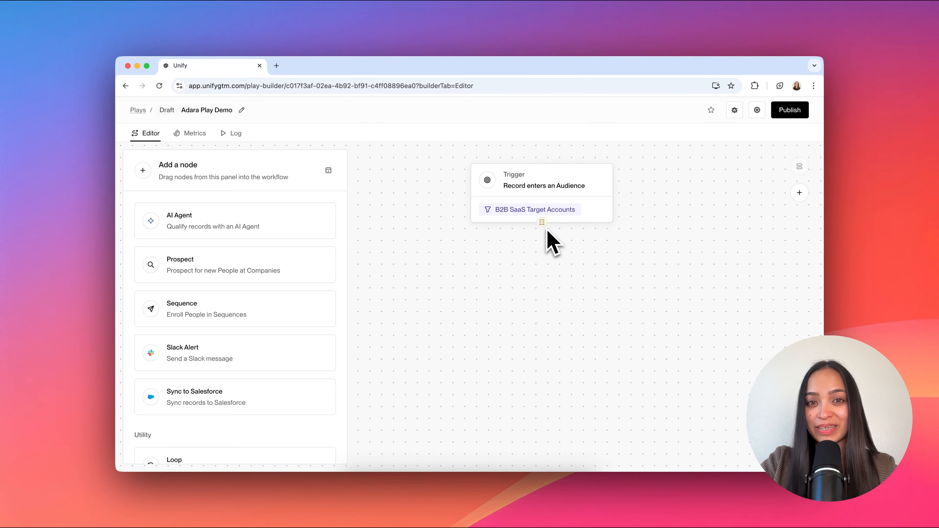
scroll(263, 298, down, 6)
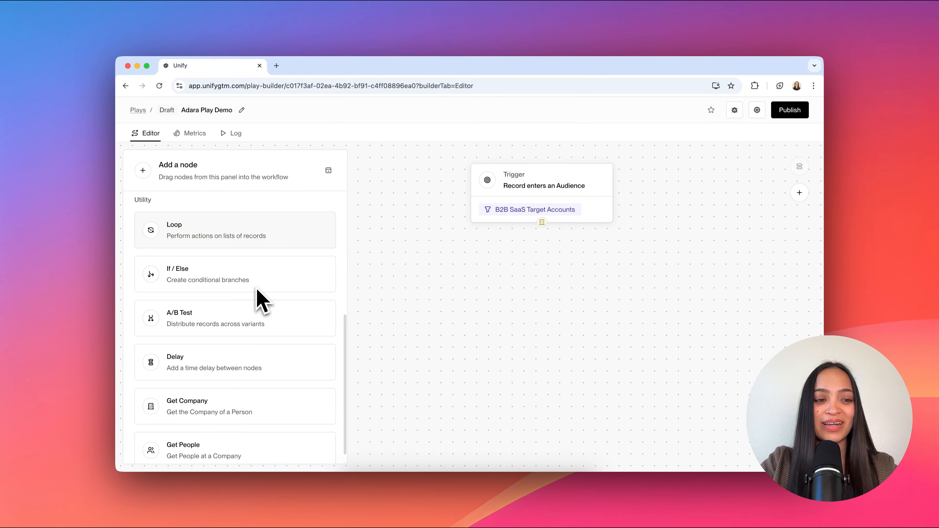
scroll(260, 298, up, 5)
drag(259, 277, 547, 262)
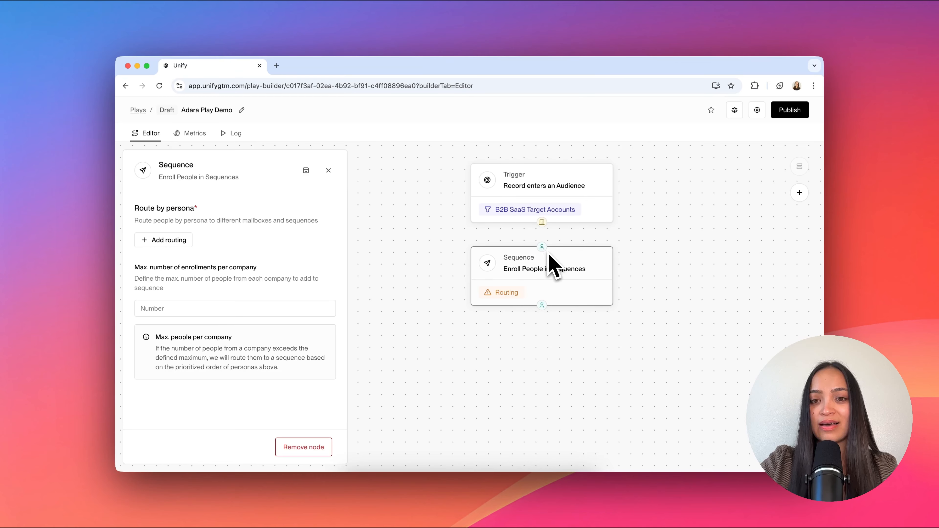
drag(544, 267, 541, 311)
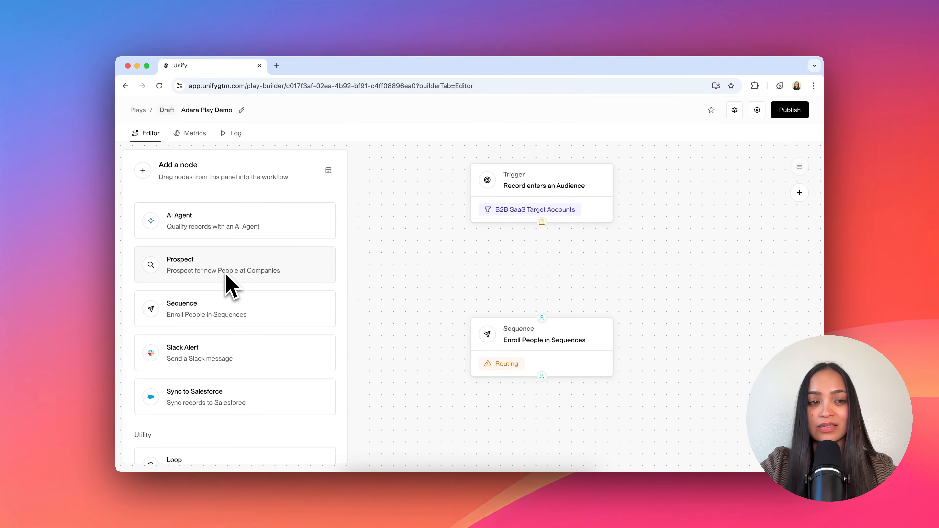
Step: Place a Prospect node in the gap between the trigger and the Sequence node, connected to the trigger
drag(227, 276, 545, 260)
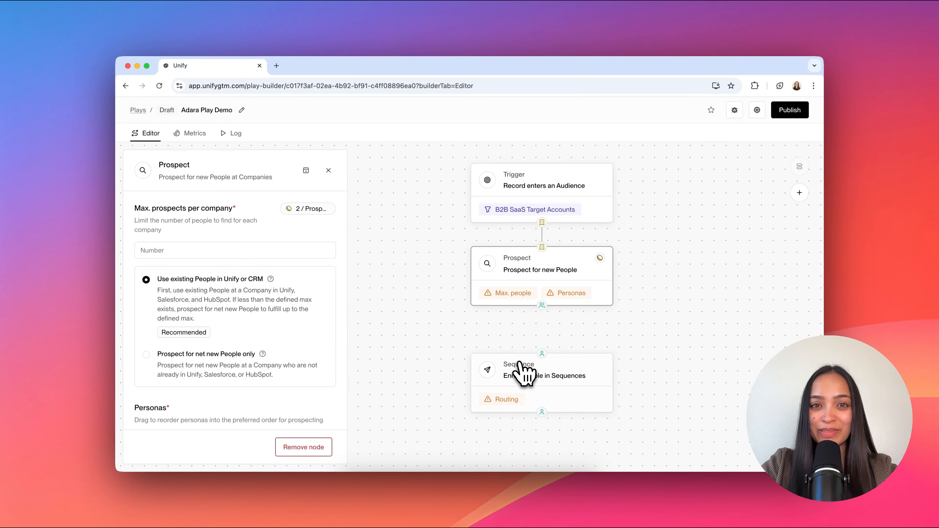
click(524, 373)
drag(527, 373, 549, 382)
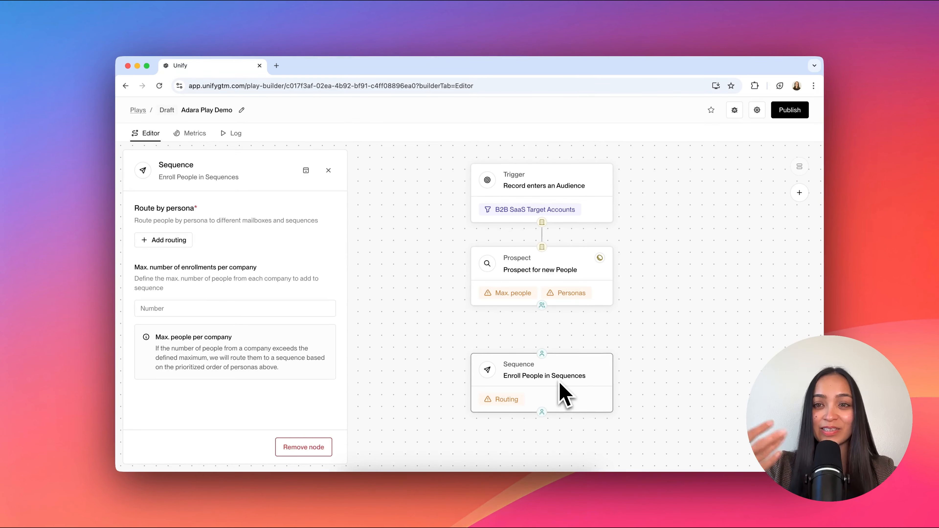
click(328, 170)
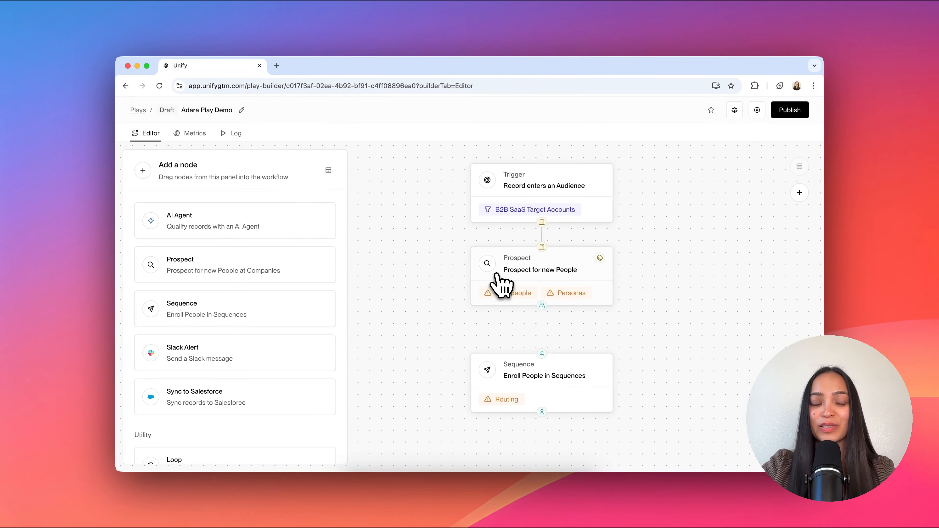
Step: Place a Loop node below the Prospect node and move the Sequence node up to attach it inside the loop
scroll(222, 315, down, 4)
drag(220, 336, 560, 340)
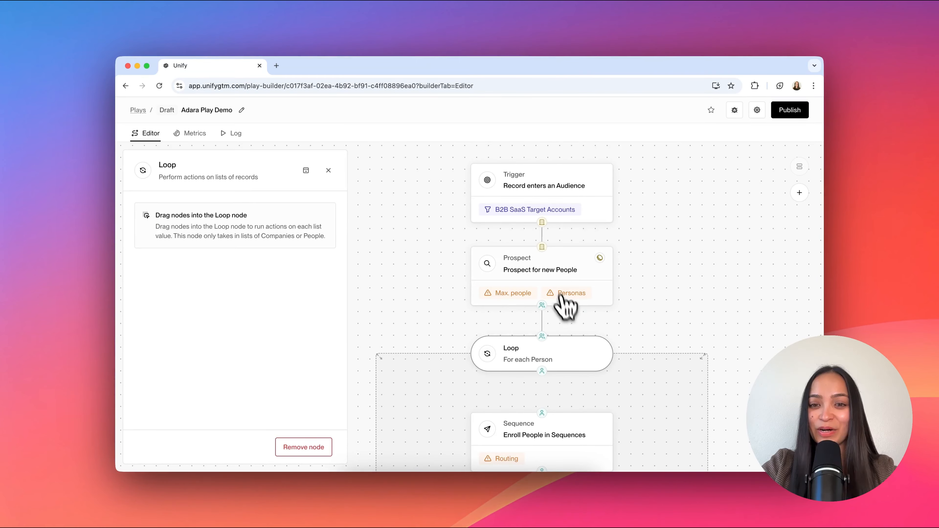
scroll(593, 363, down, 1)
drag(554, 425, 550, 377)
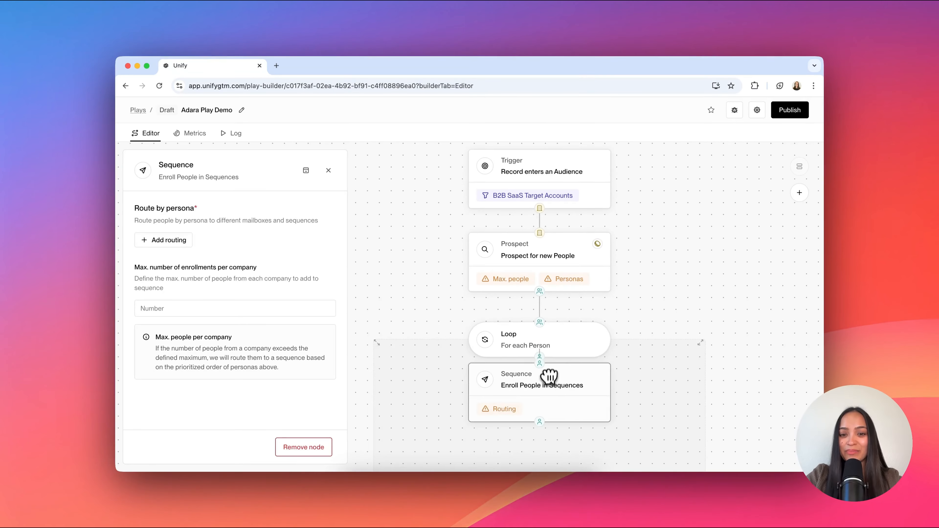